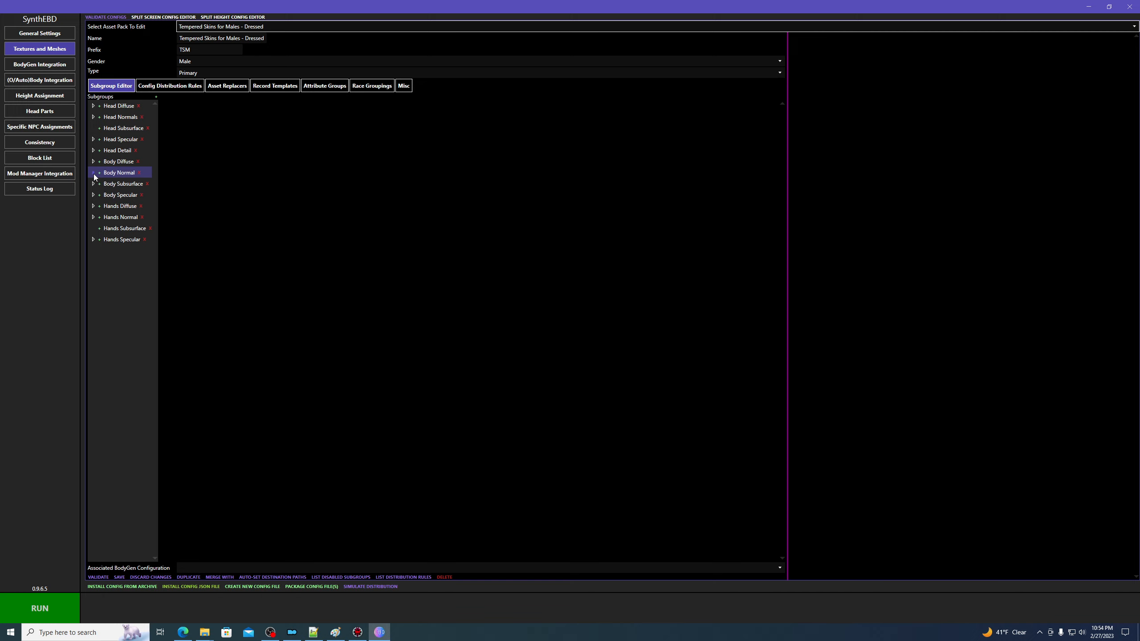
- Expand Head Diffuse and examine the texture previews of its Non-vampire subgroup
click(118, 108)
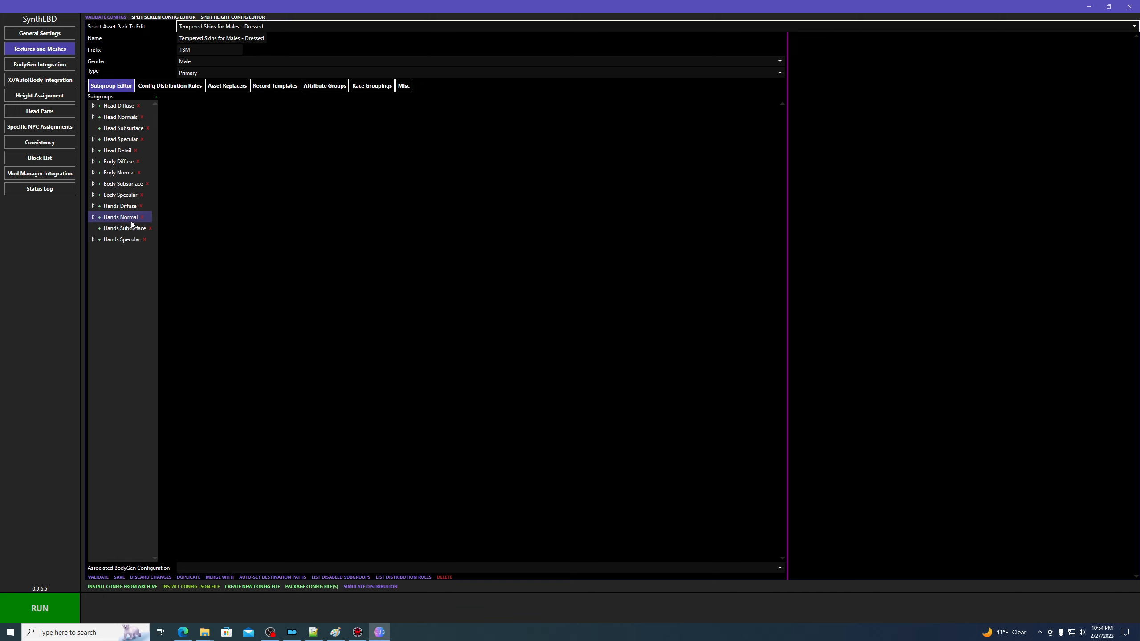
click(93, 106)
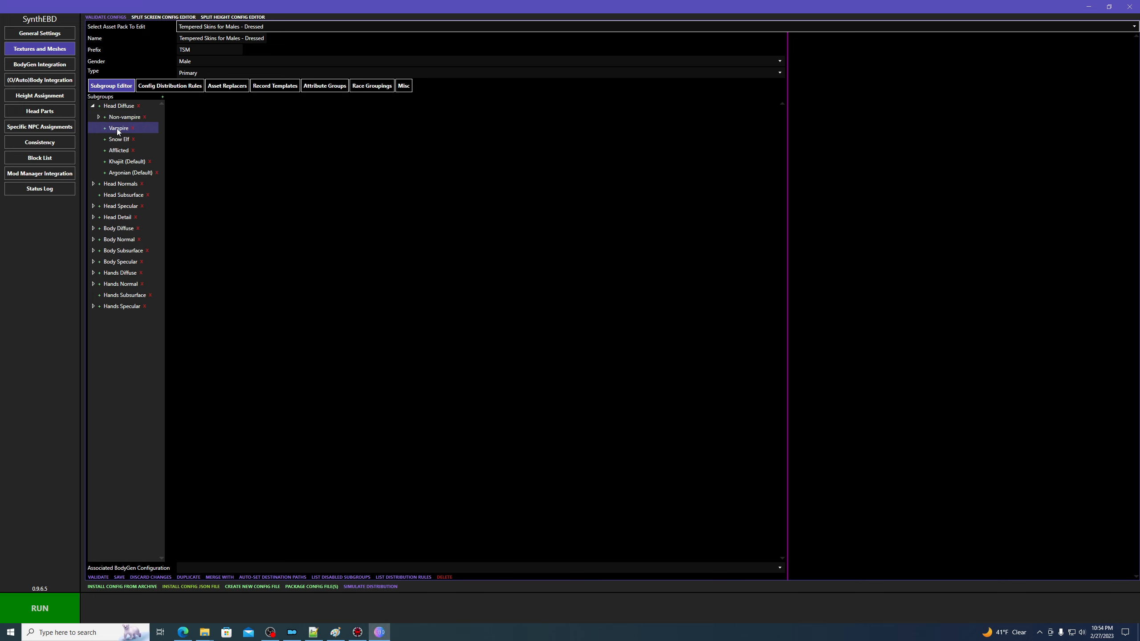
click(121, 117)
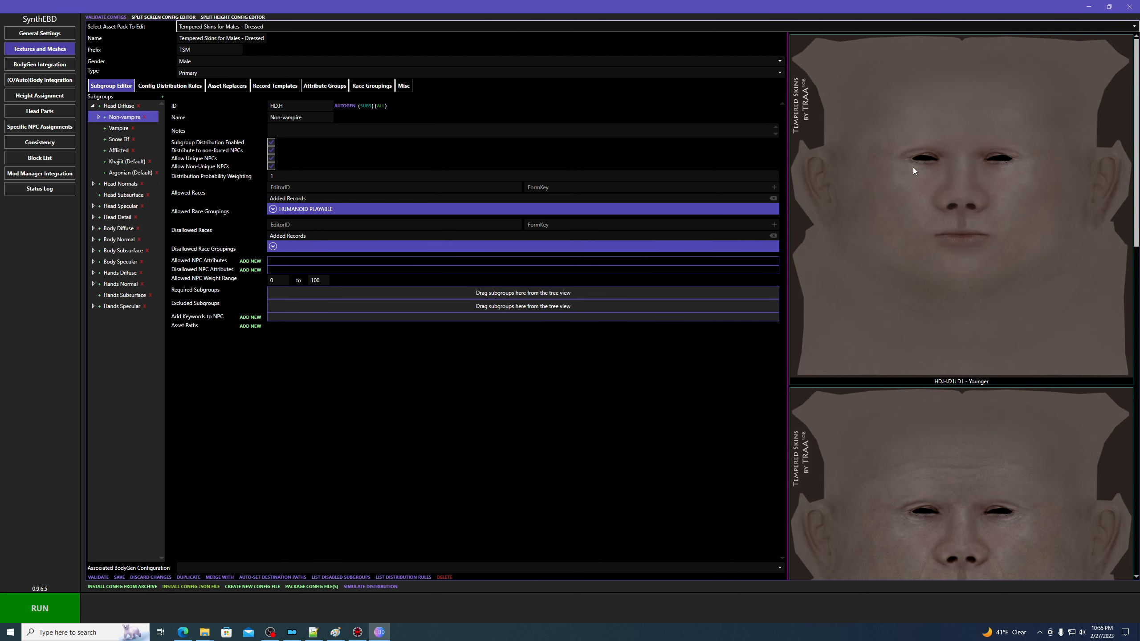
scroll(945, 160, down, 5)
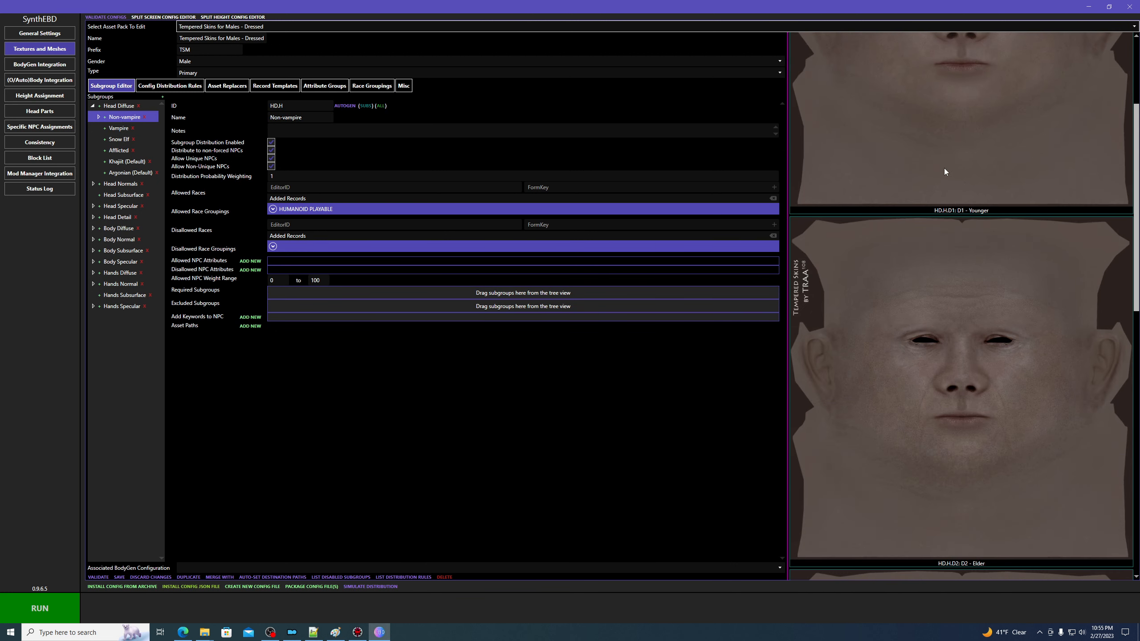
scroll(945, 173, up, 3)
scroll(951, 223, down, 2)
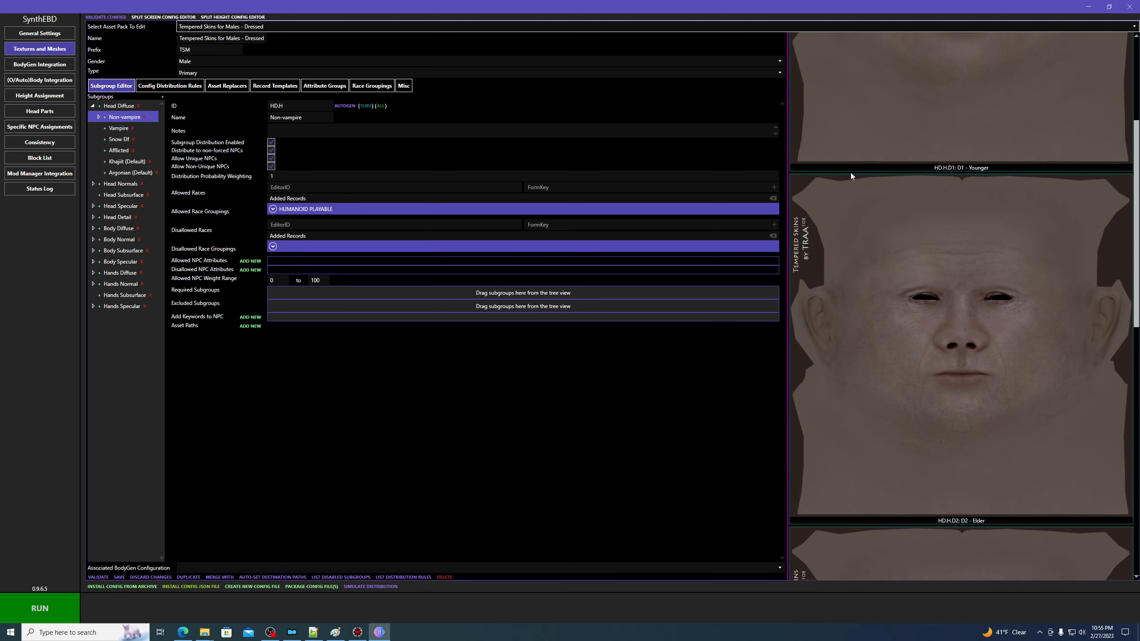
- Expand Non-vampire and examine the D1 - Younger, D2 - Elder and D3 - Hard Life settings, plus those of their parent subgroups
click(98, 117)
click(130, 129)
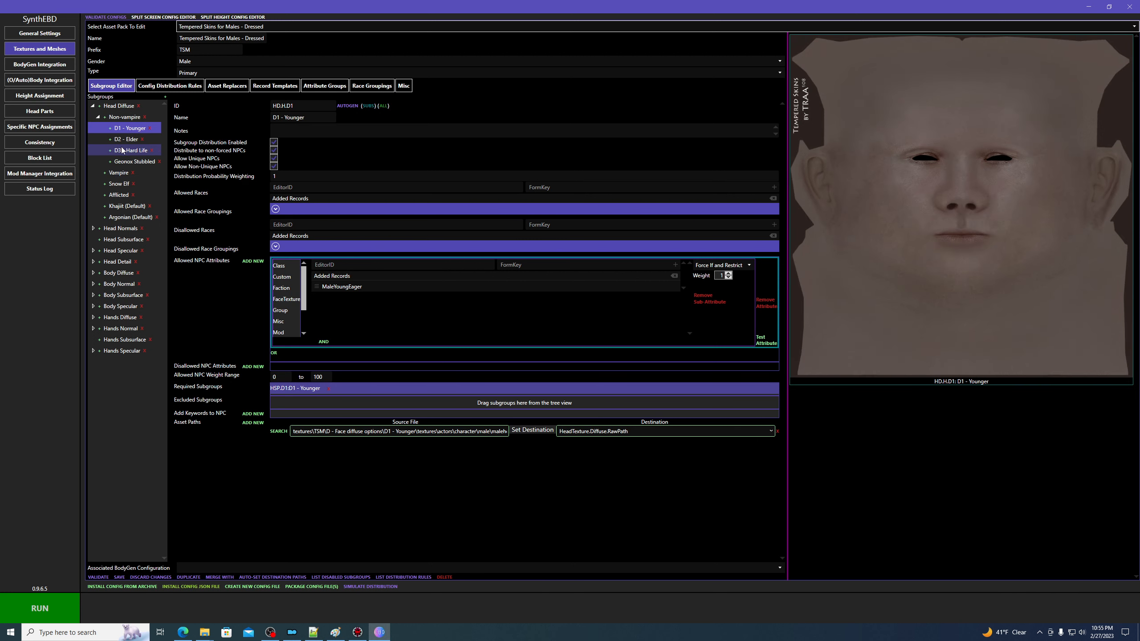
click(127, 142)
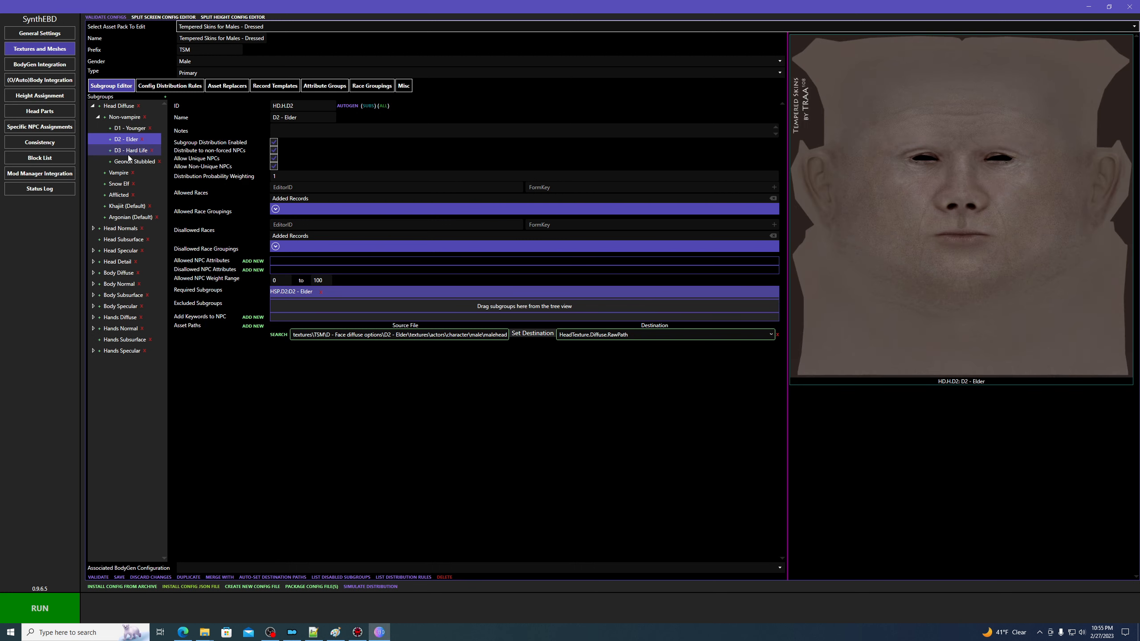
click(128, 154)
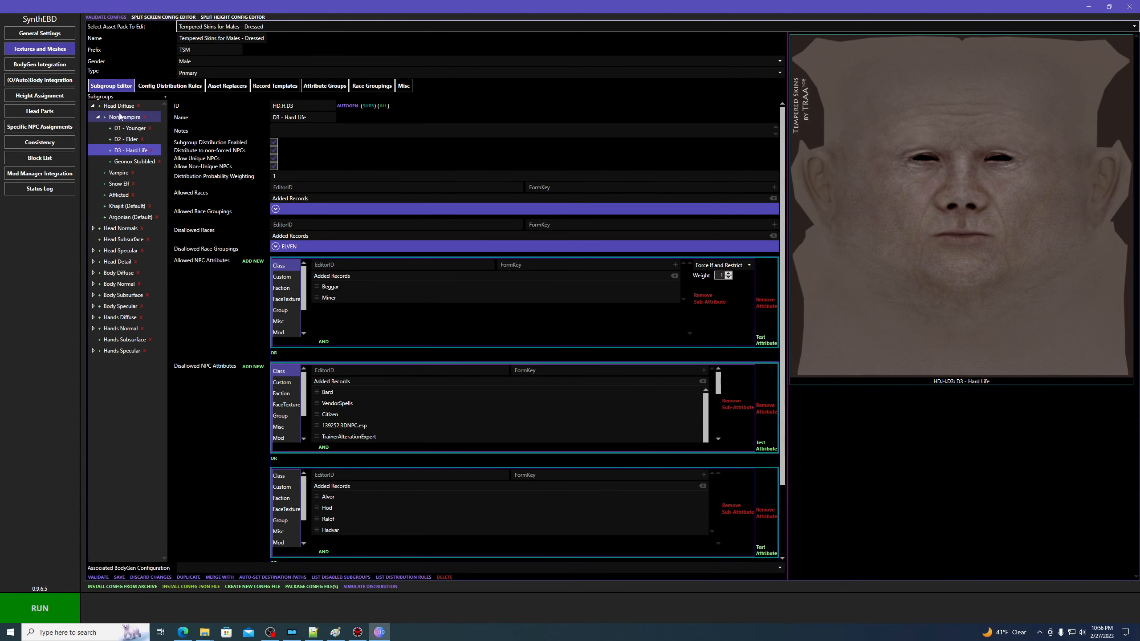
click(118, 107)
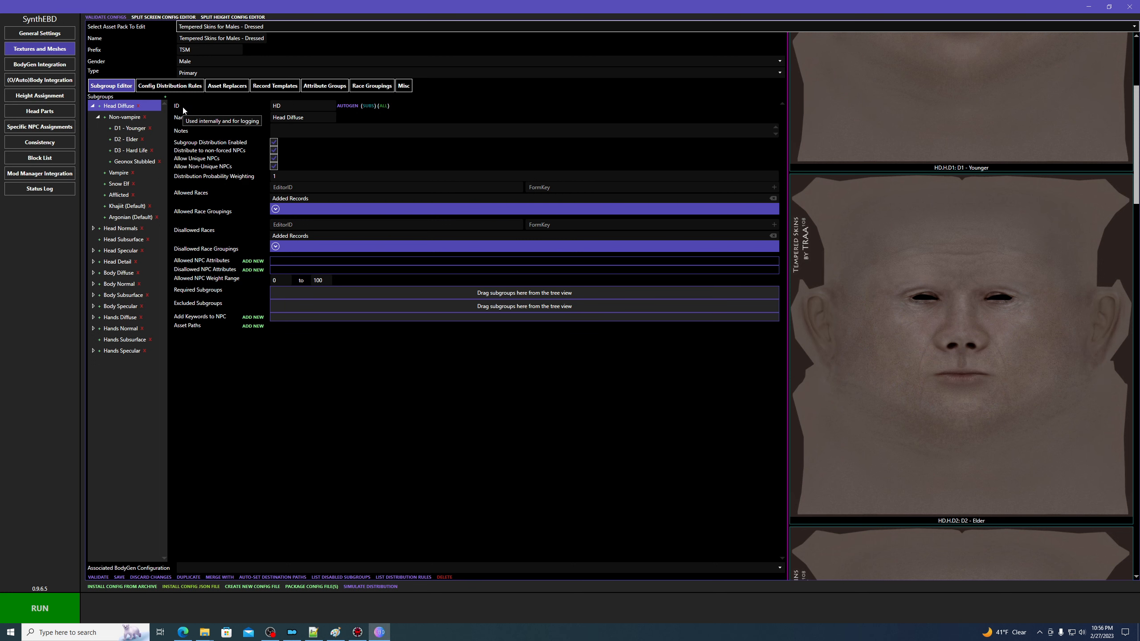
click(125, 117)
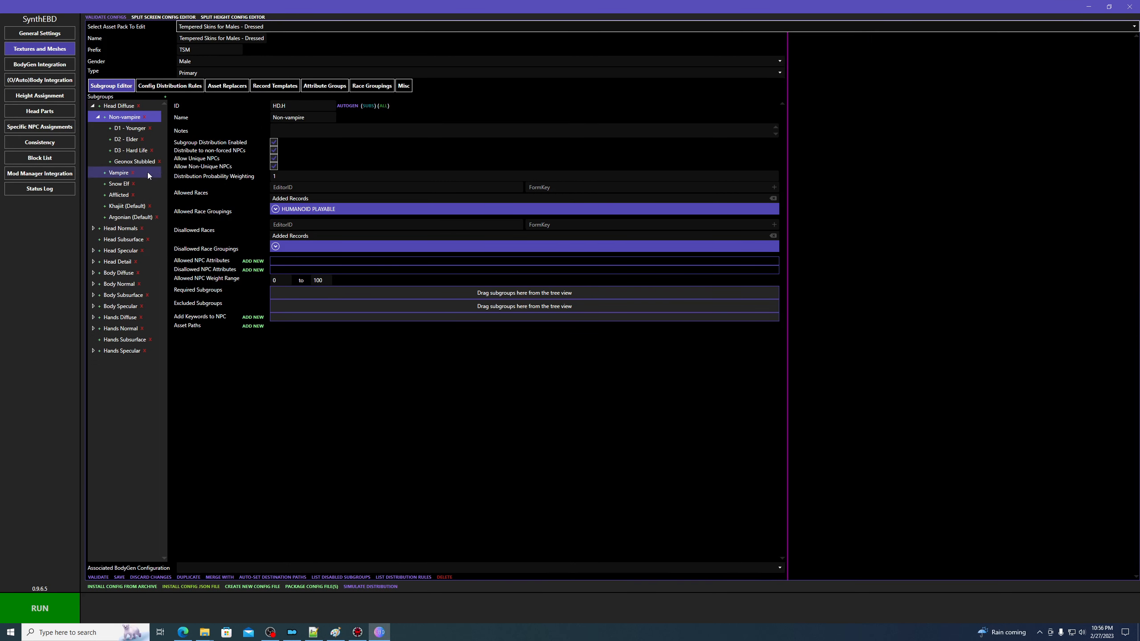
- Add a new subgroup under Non-vampire and select its name for editing
click(105, 118)
click(119, 172)
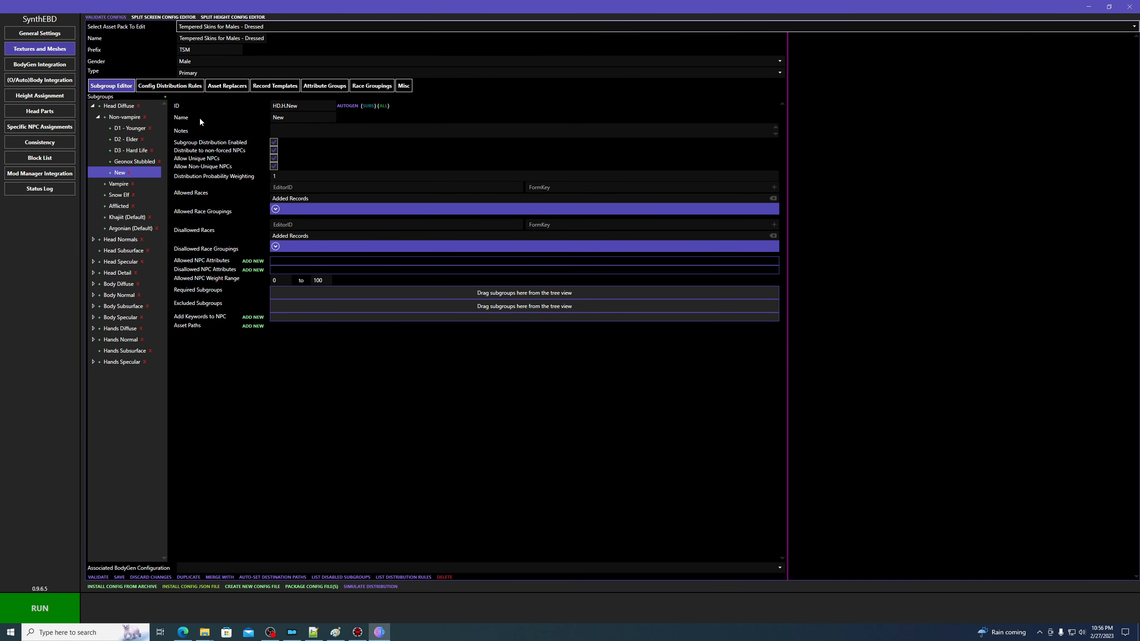
click(296, 118)
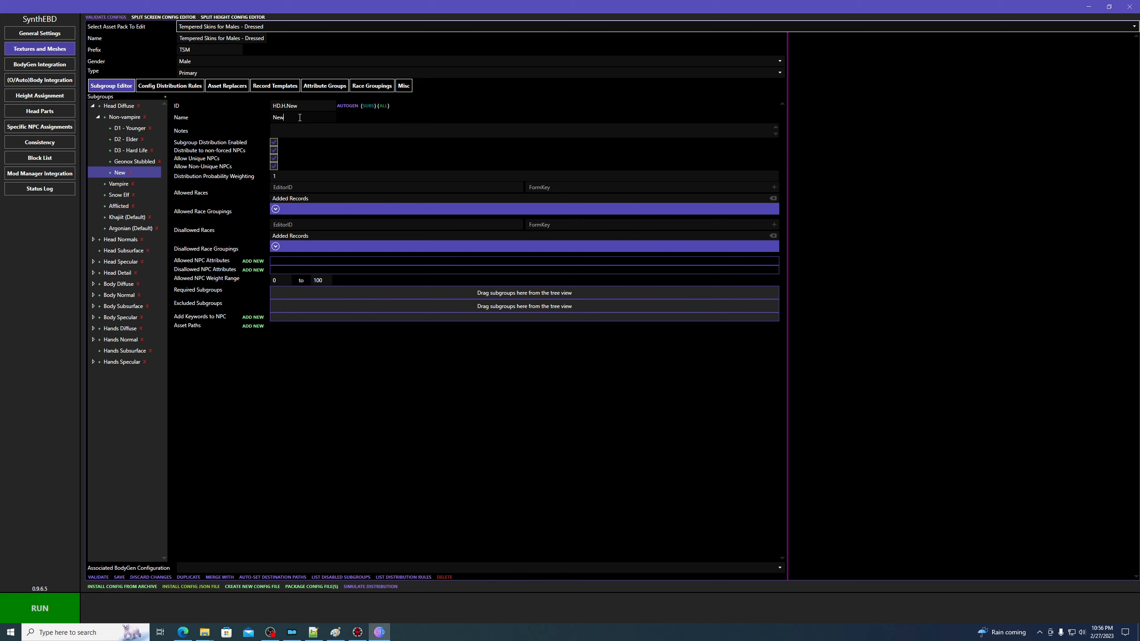
key(ctrl+a)
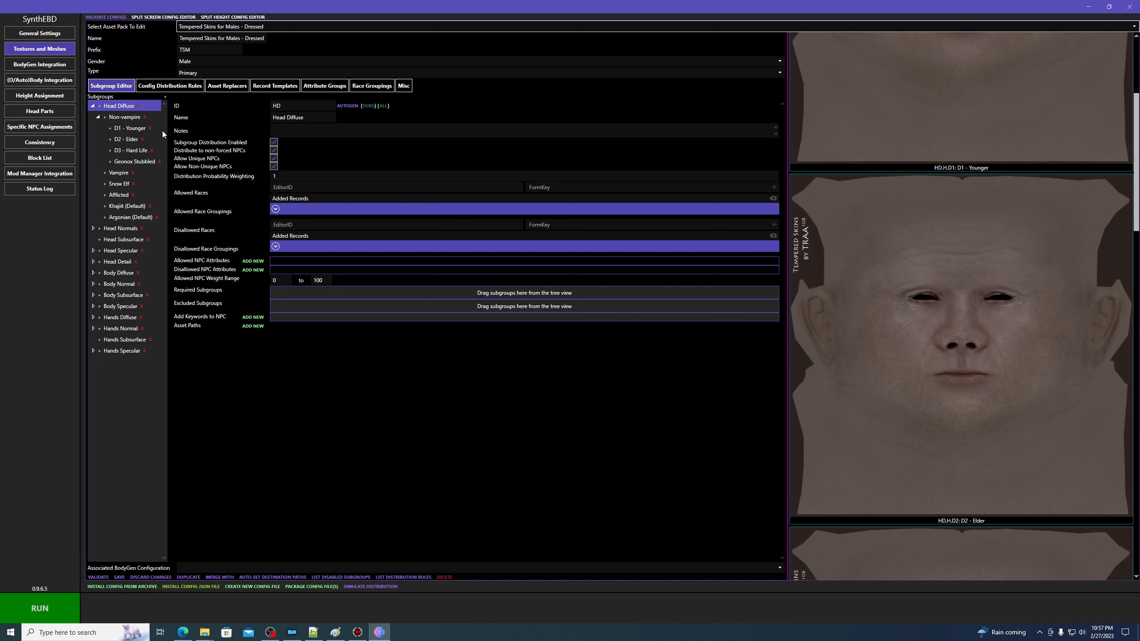
- Disable subgroup distribution for D3 - Hard Life and enable it again
click(292, 131)
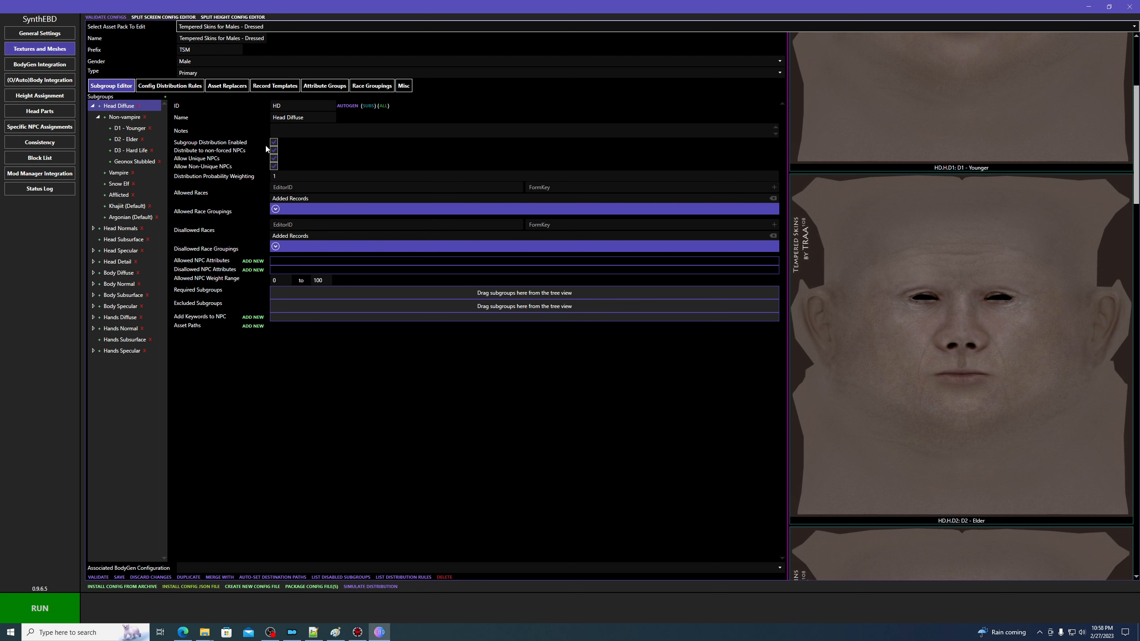
click(129, 151)
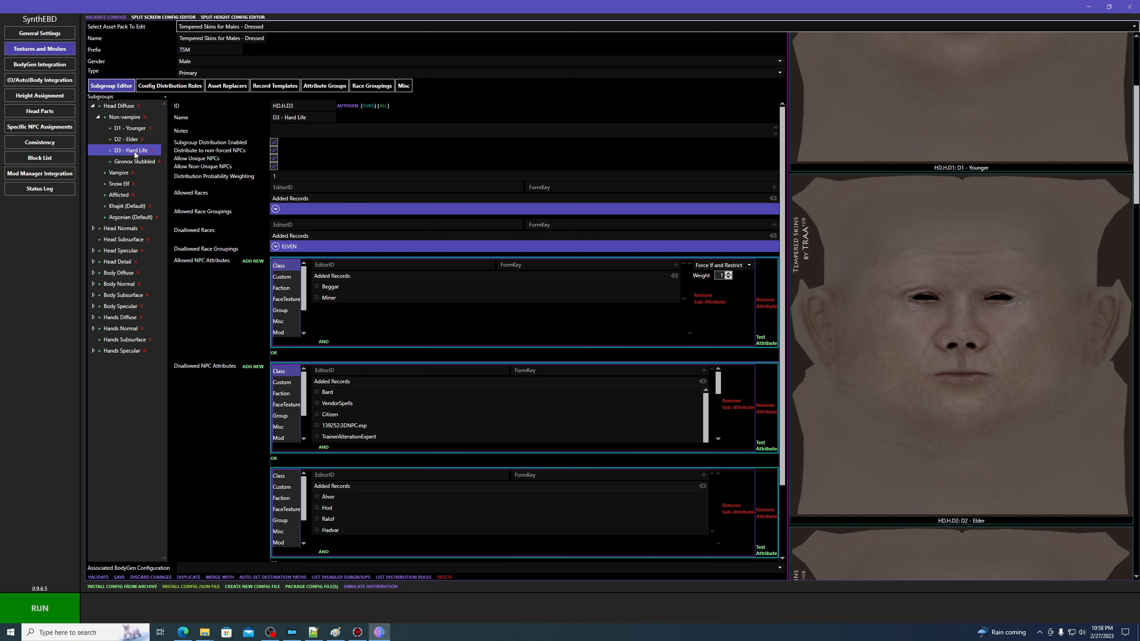
click(274, 143)
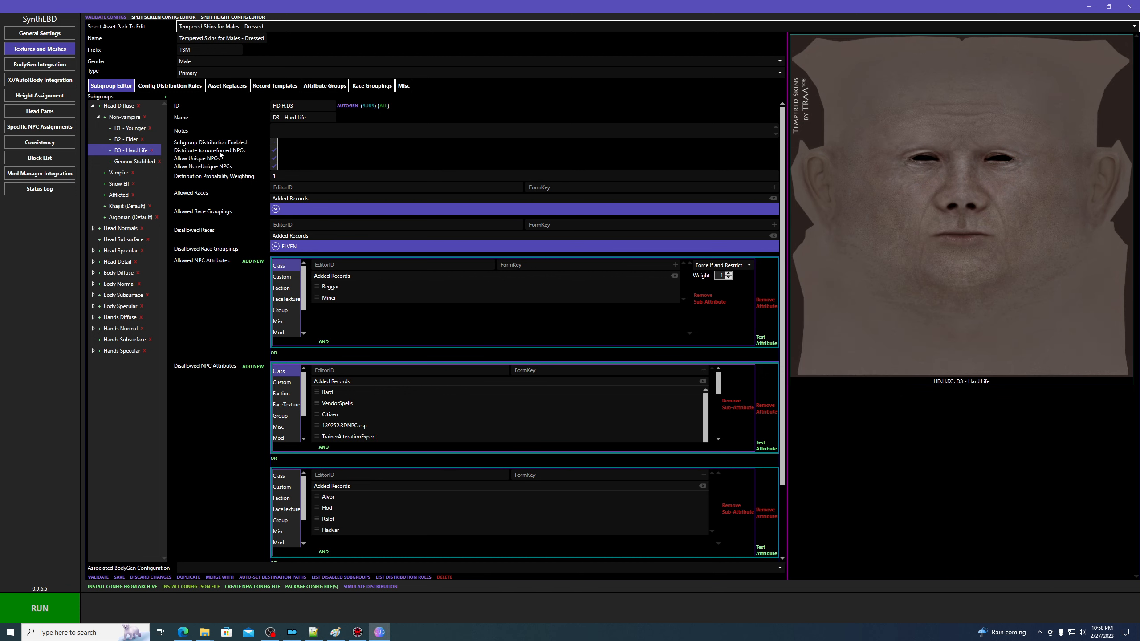
click(274, 143)
- Switch to SSEEdit and examine the Unique flag in the configuration of the Mjoll the Lioness NPC record
click(117, 107)
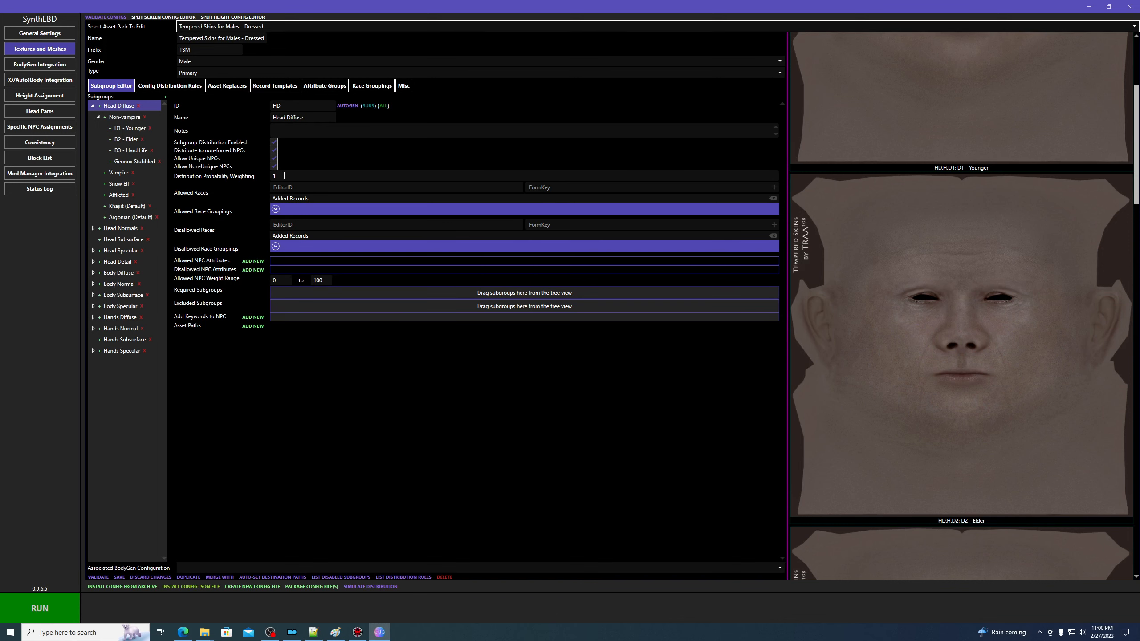
click(358, 633)
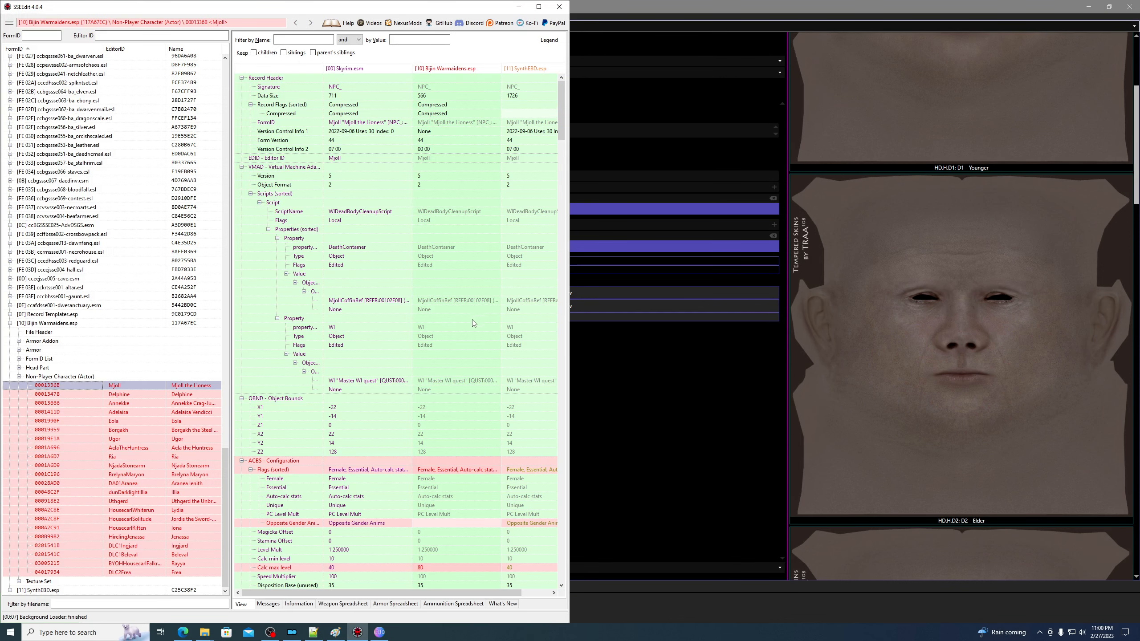
click(277, 505)
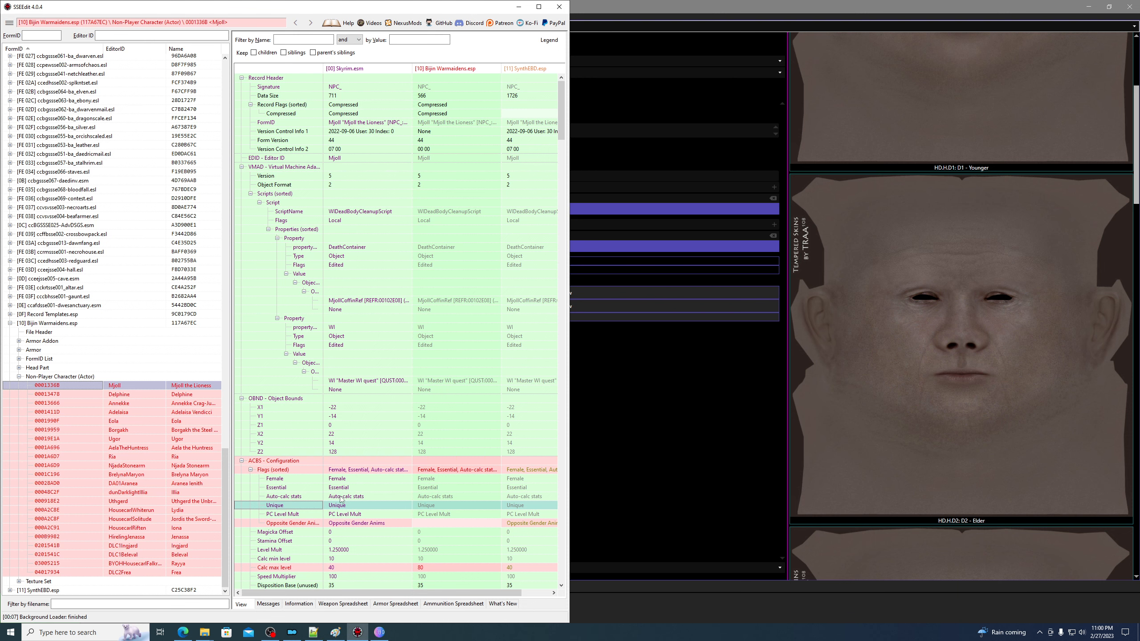
click(698, 10)
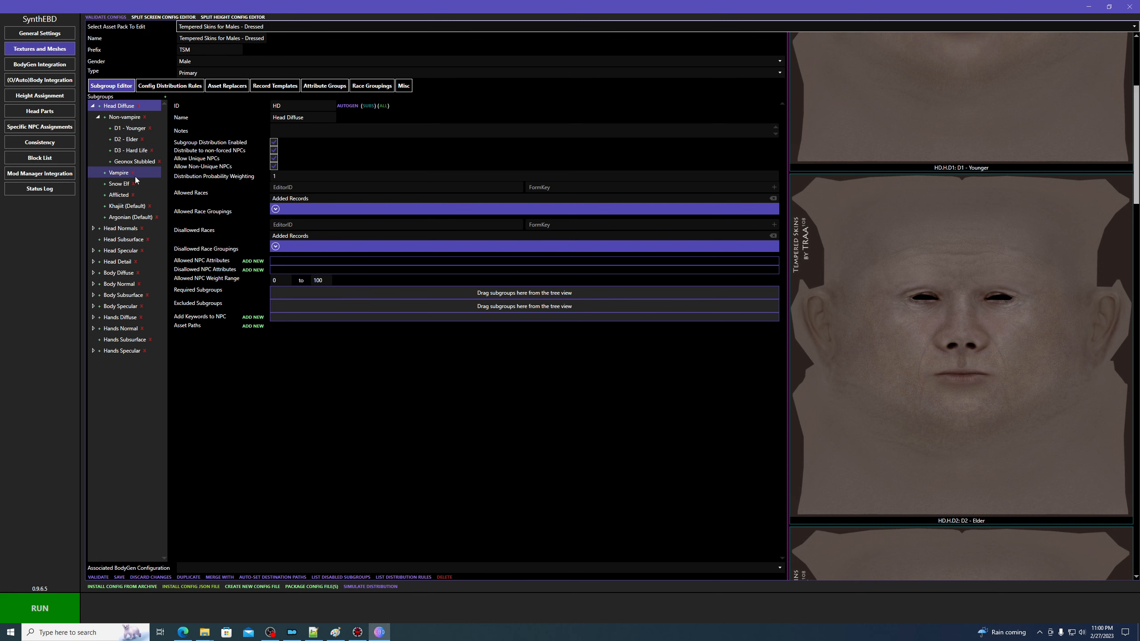
- Compare the D1, D2 and D3 head diffuse subgroups and set the distribution probability weighting of D2 - Elder to 2
click(125, 131)
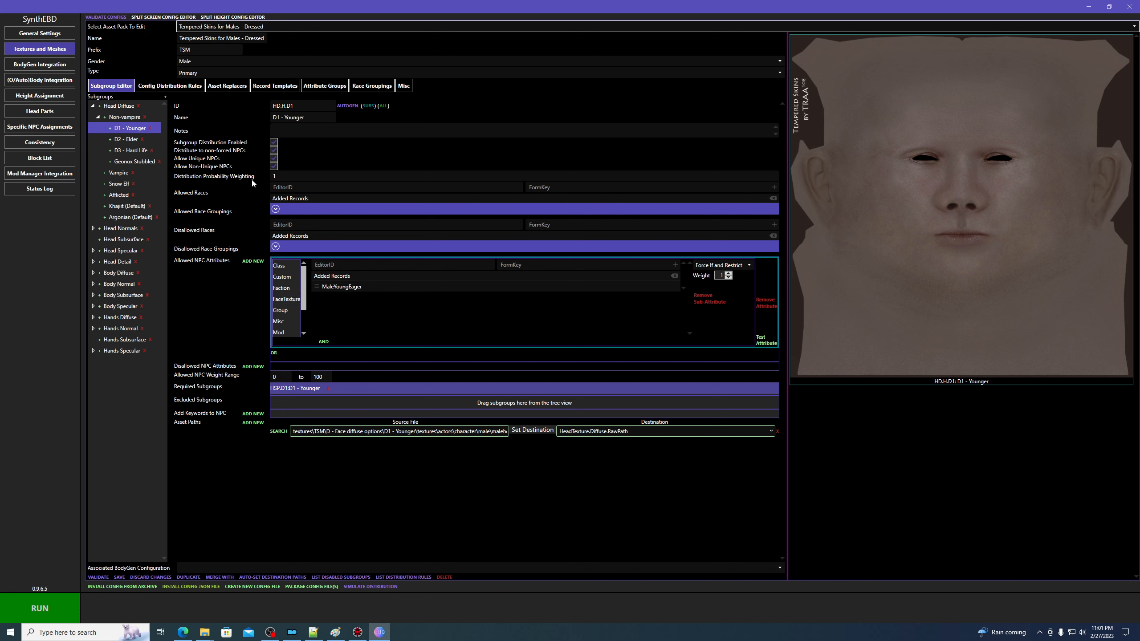
click(122, 141)
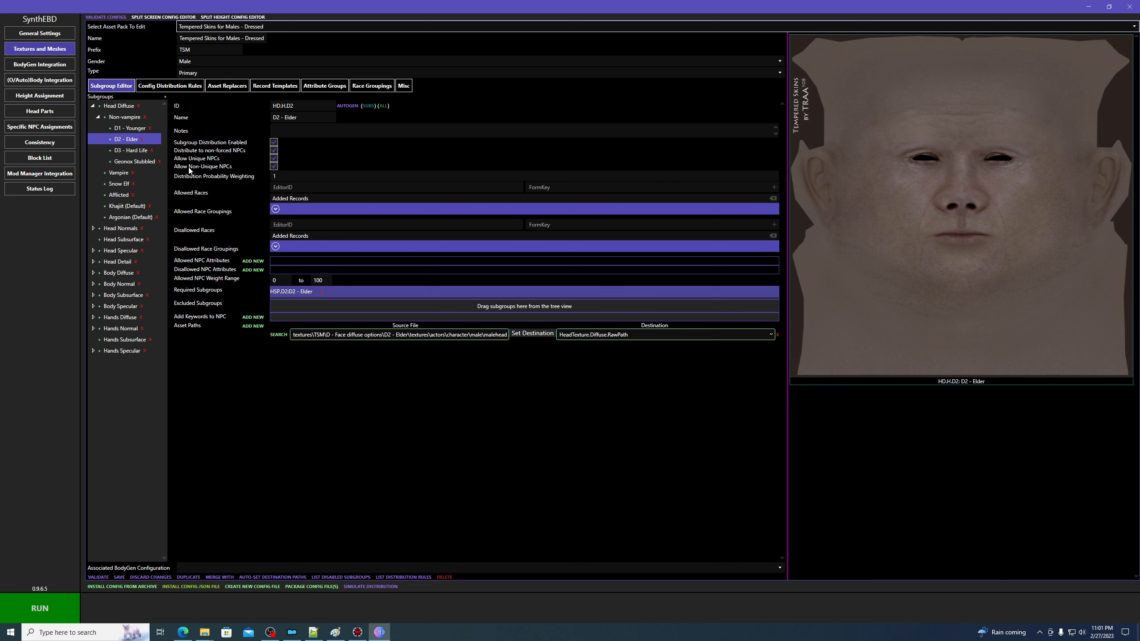
click(124, 150)
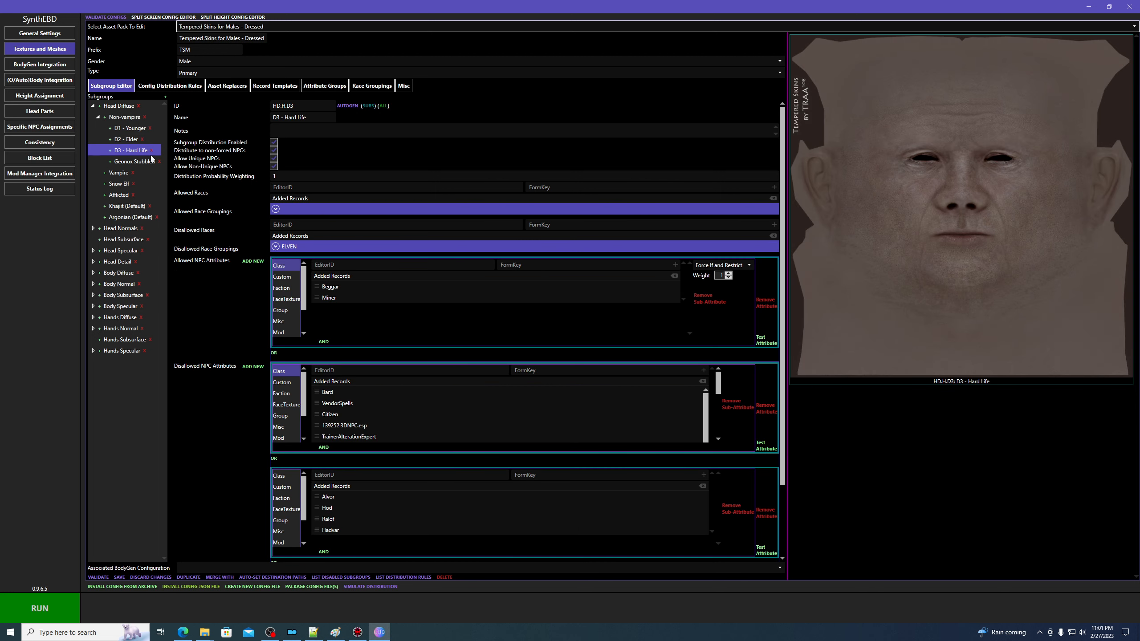
click(131, 141)
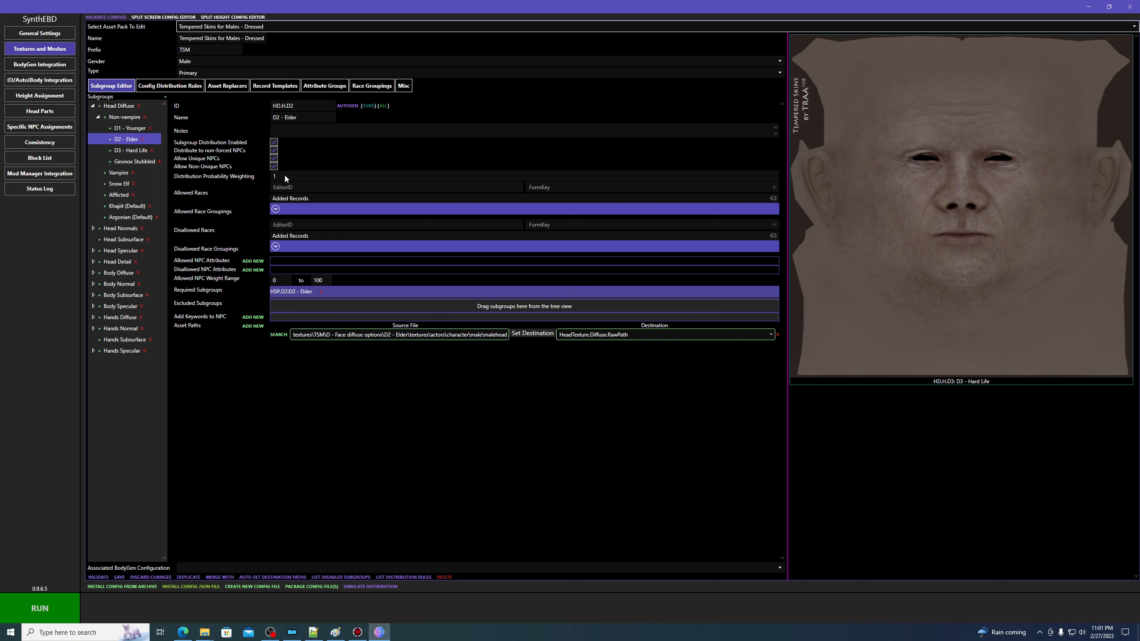
drag(288, 177, 266, 178)
text(2)
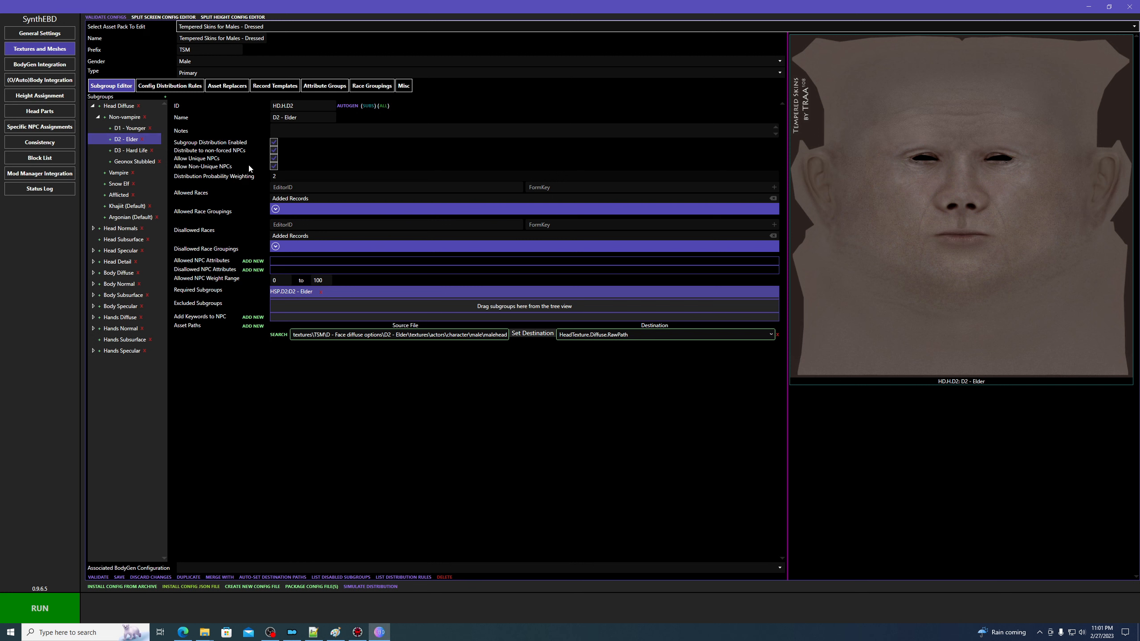
click(131, 150)
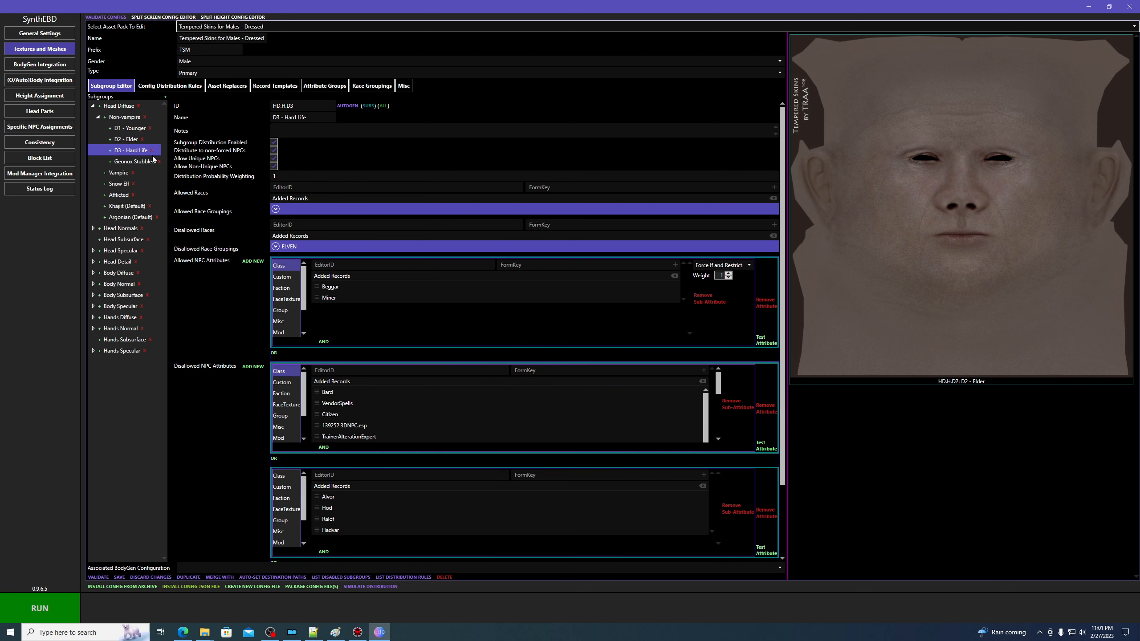
- Expand E1 - Smooth under Head Normals and examine the allowed races and textures of its Breton and Dark Elf subgroups
click(124, 117)
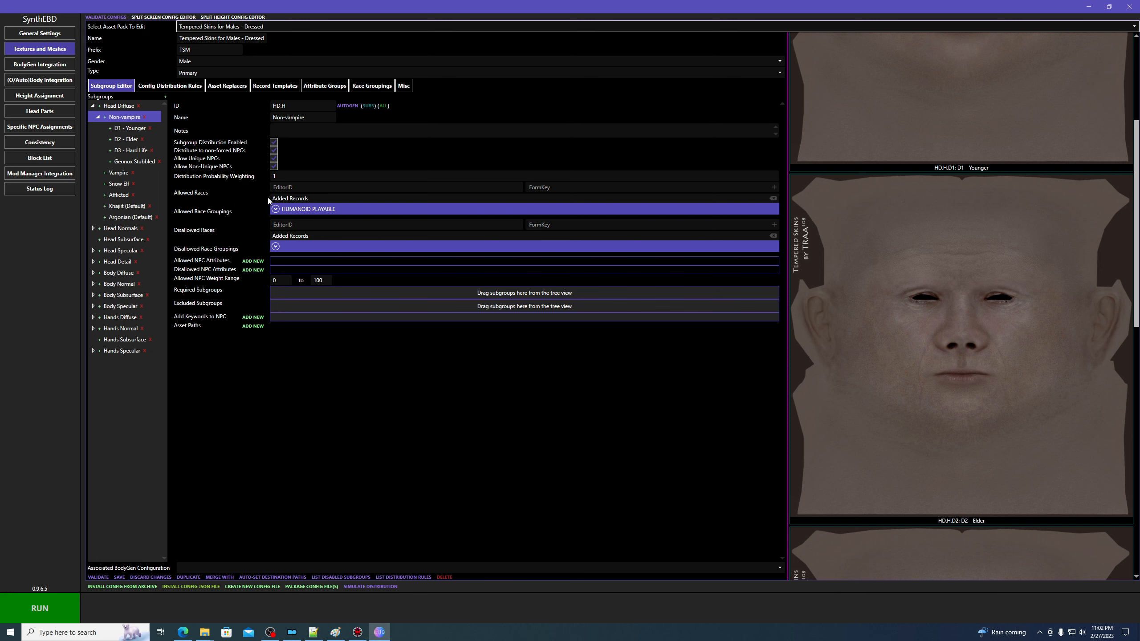
click(92, 229)
click(98, 239)
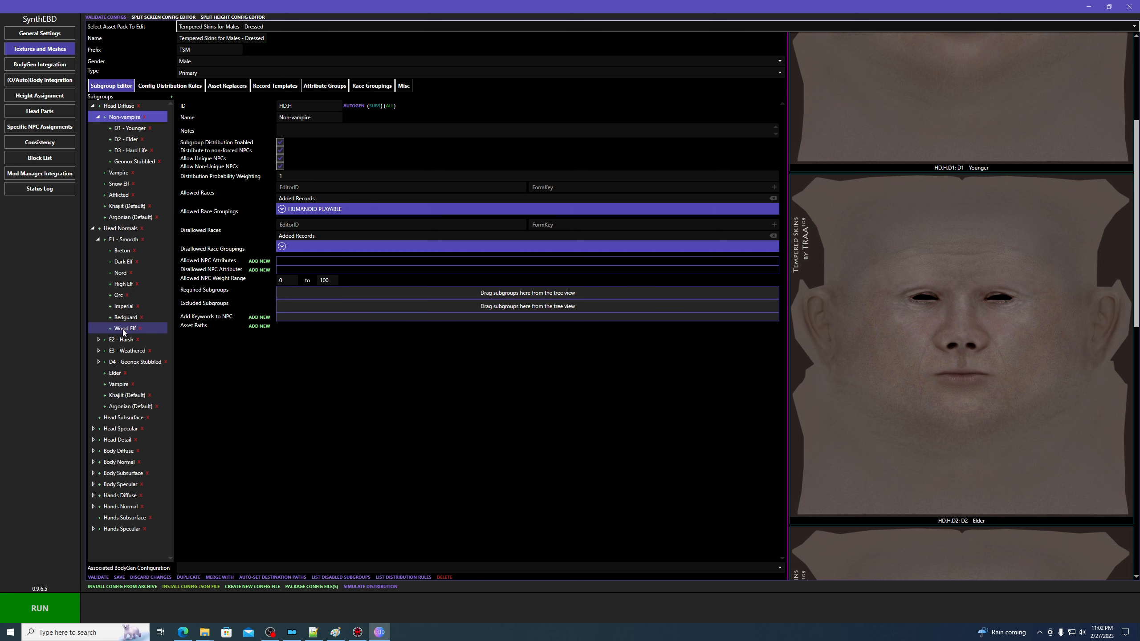
click(120, 255)
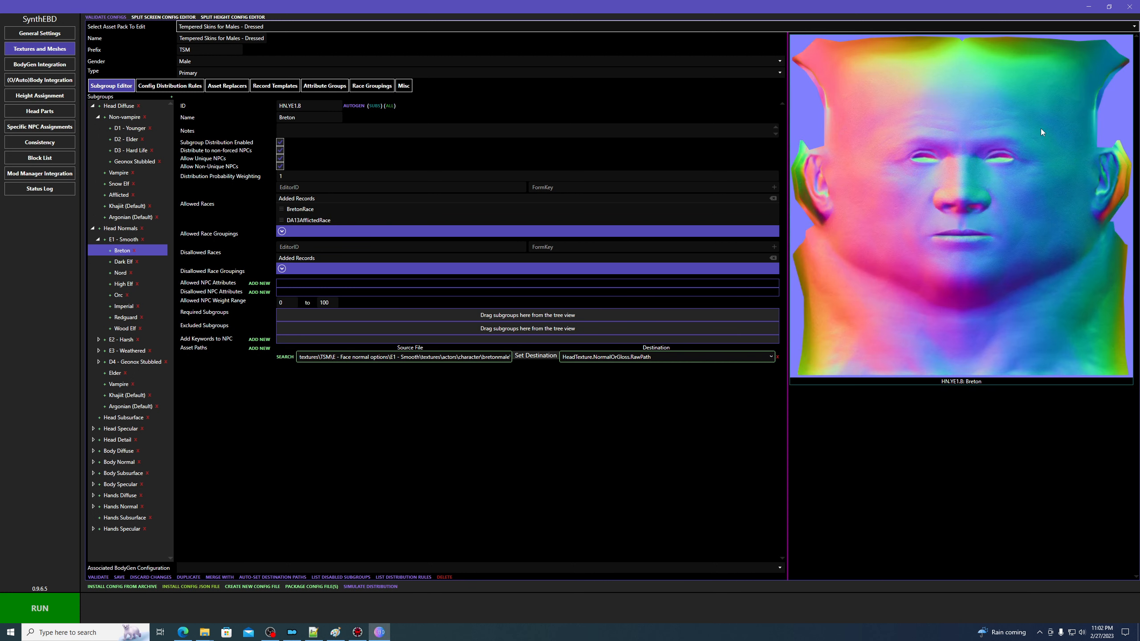
click(122, 263)
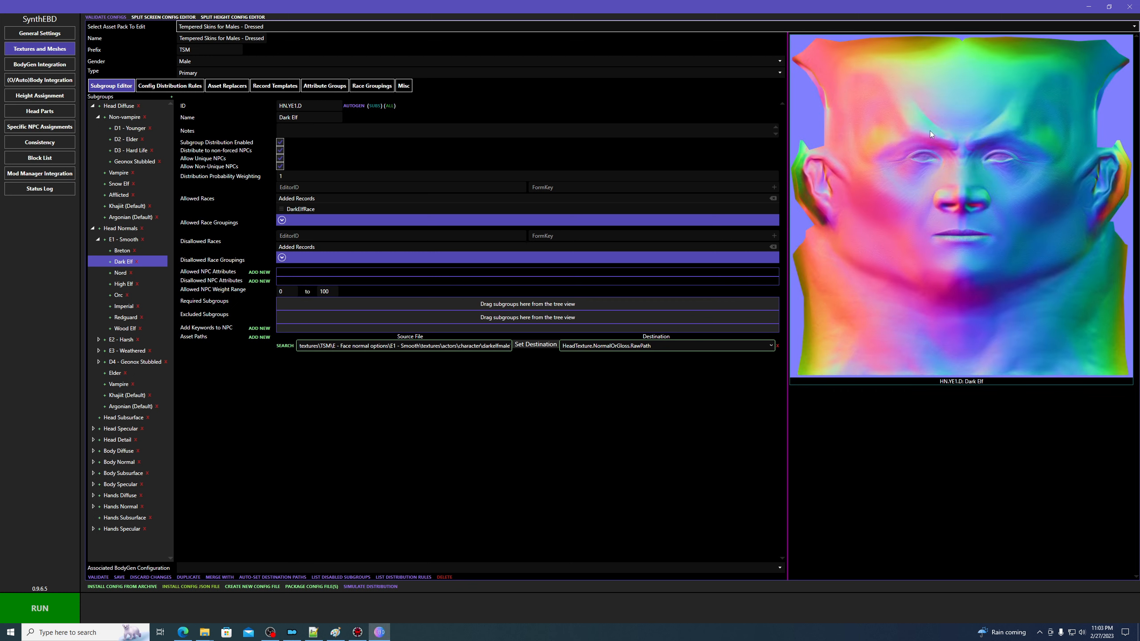
key(Up)
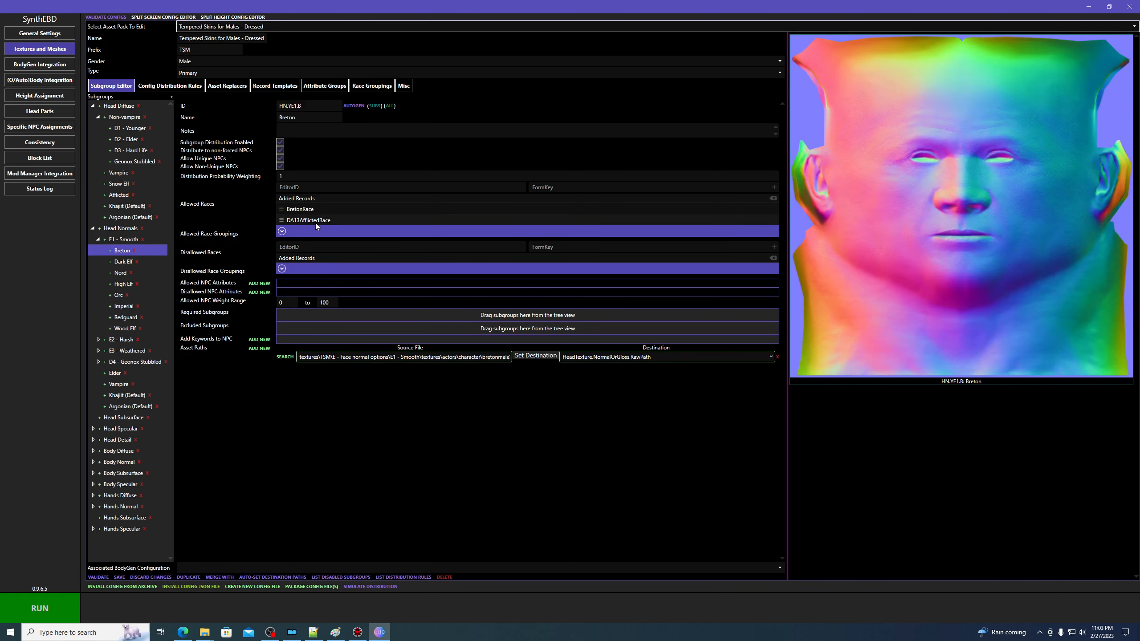
- Examine the allowed race grouping options of the Non-vampire subgroup and open the config's race grouping definitions
click(125, 117)
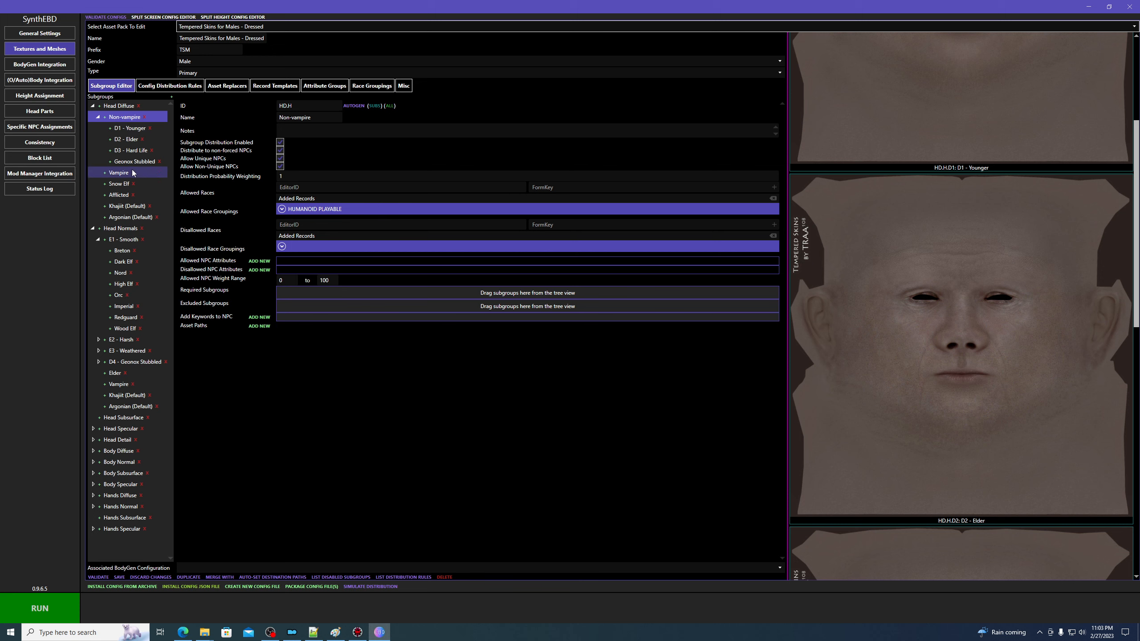
click(282, 210)
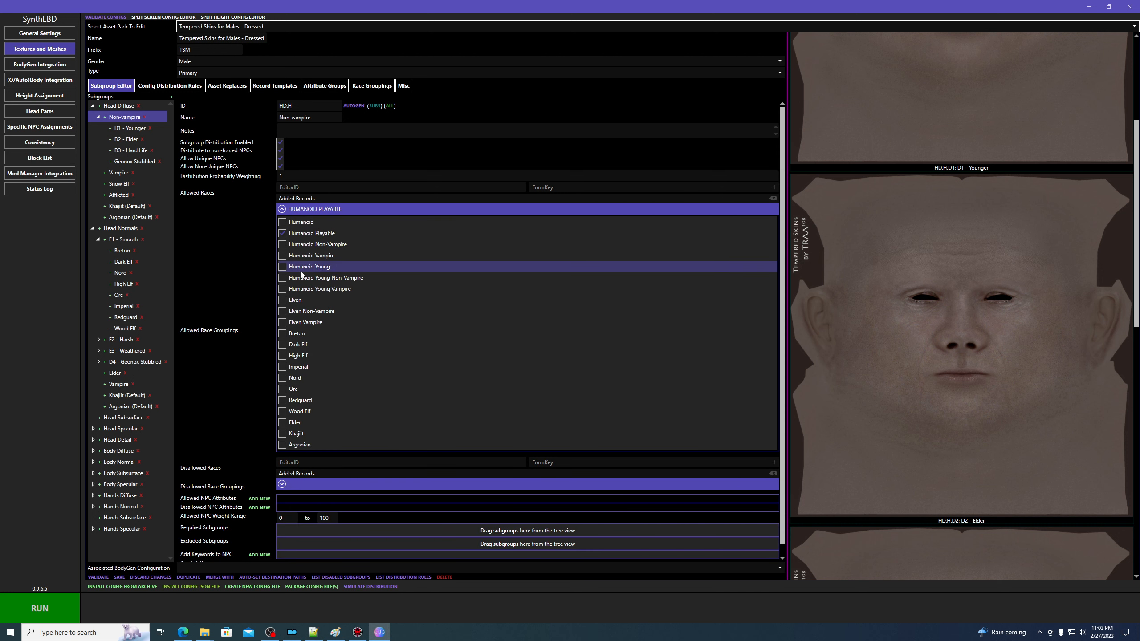
click(287, 213)
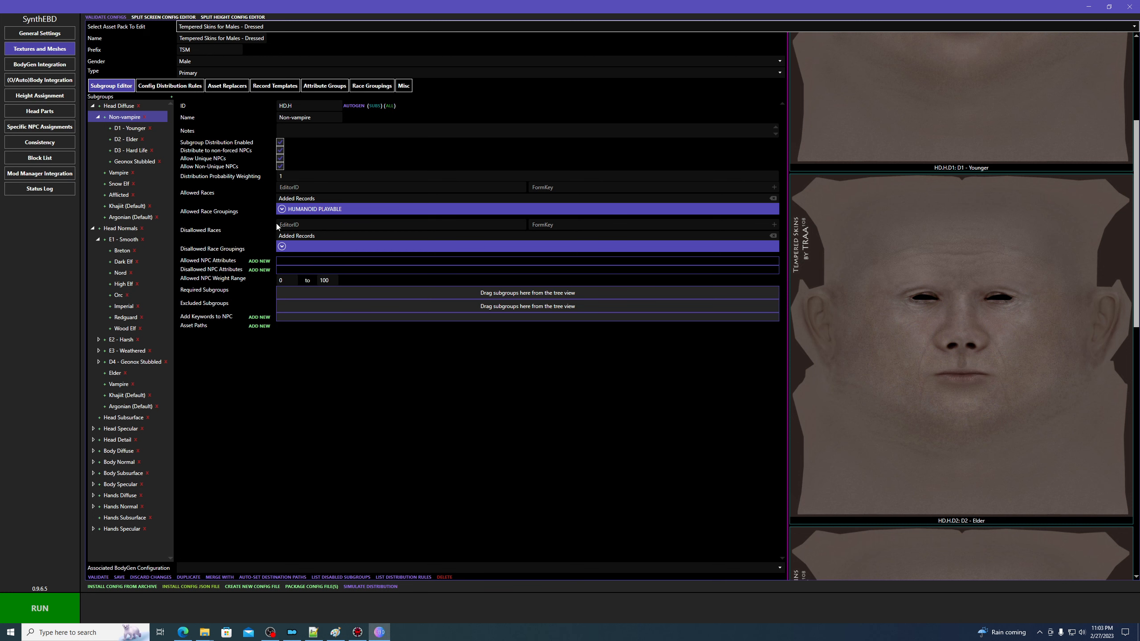
click(373, 88)
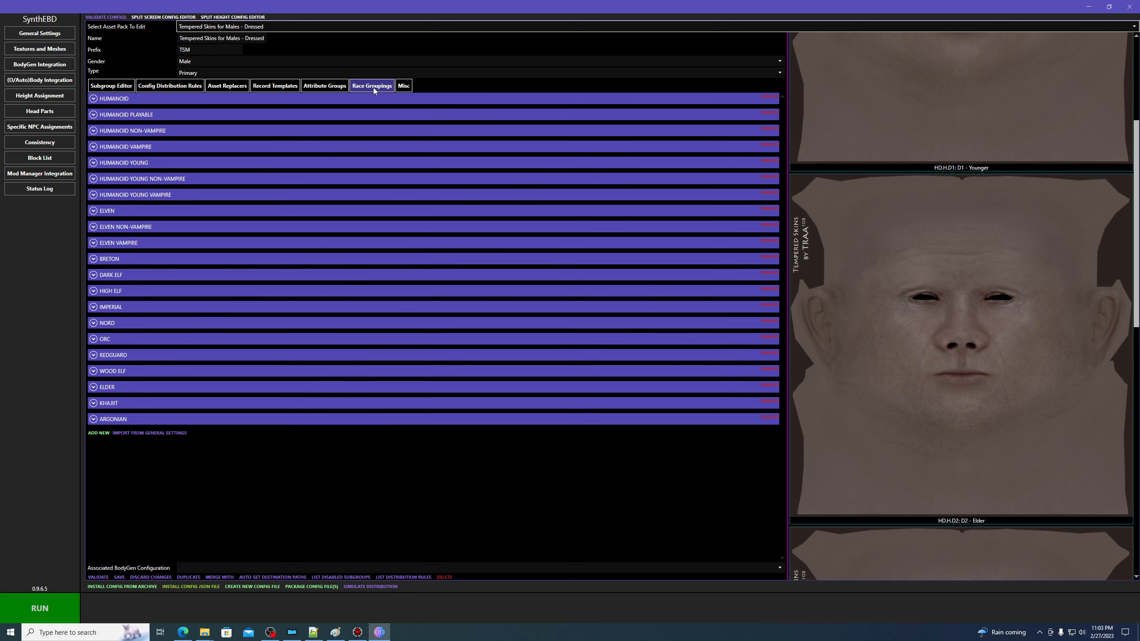
- Examine the races included in the Humanoid Playable race grouping
click(94, 114)
scroll(153, 216, down, 3)
scroll(157, 228, up, 3)
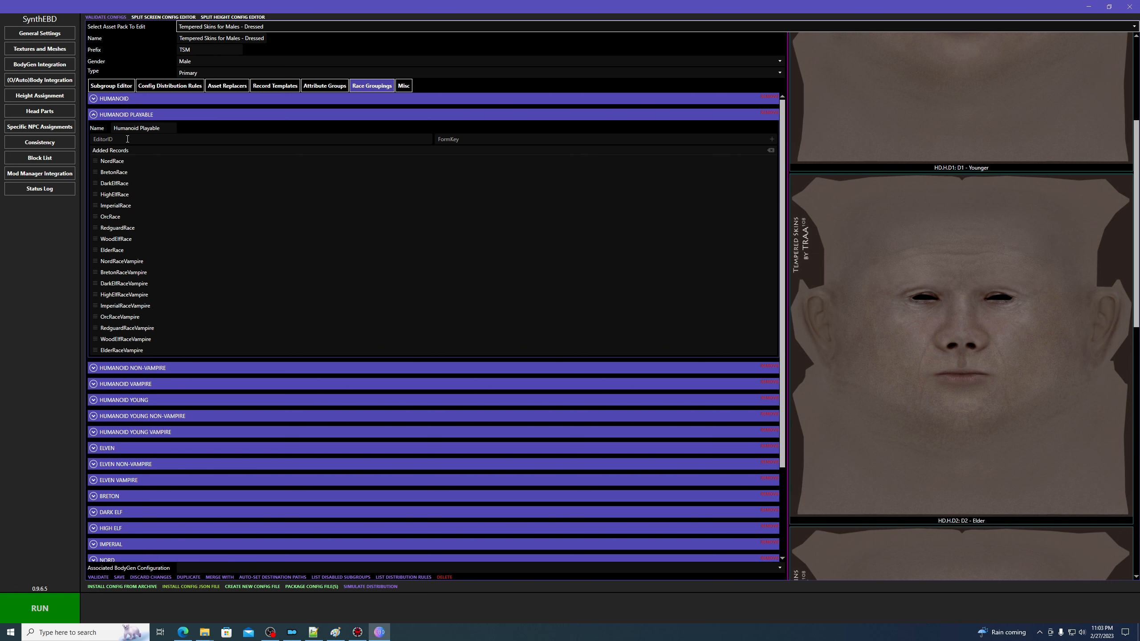
click(94, 115)
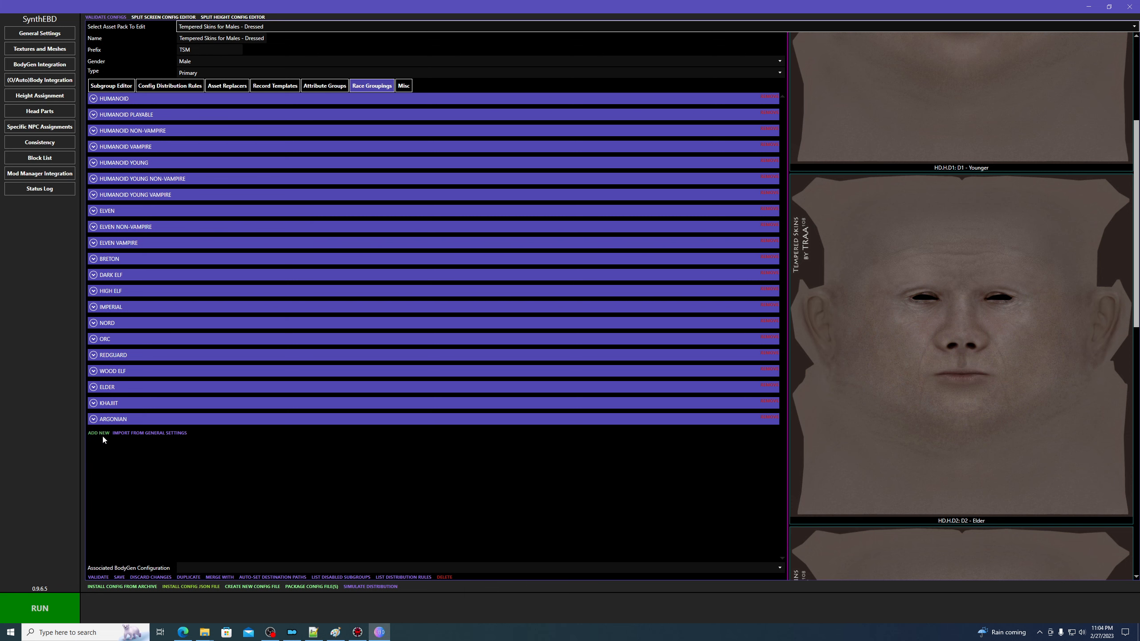
- Return to the subgroup editor and examine the distribution settings of the Non-vampire and D1 - Younger subgroups under Head Diffuse
click(114, 86)
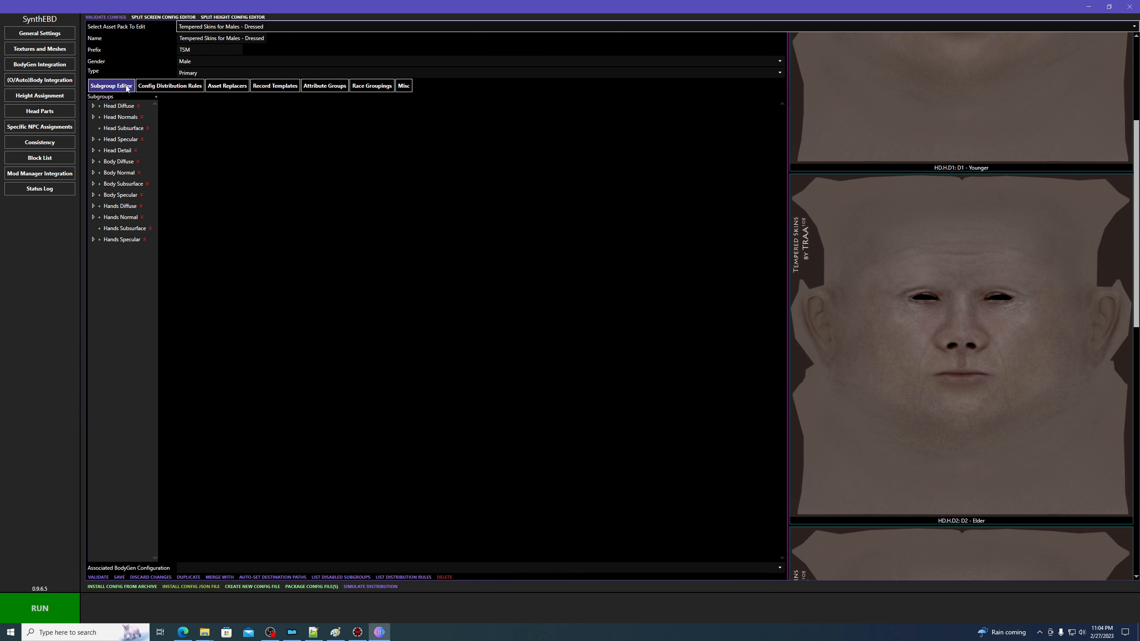
click(93, 106)
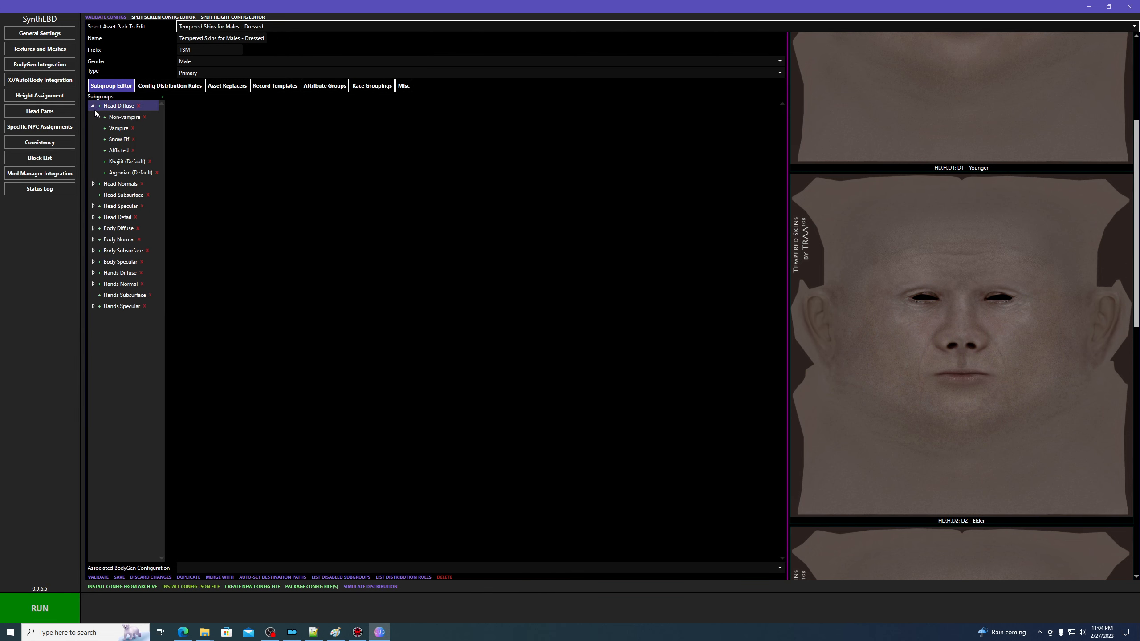
click(120, 117)
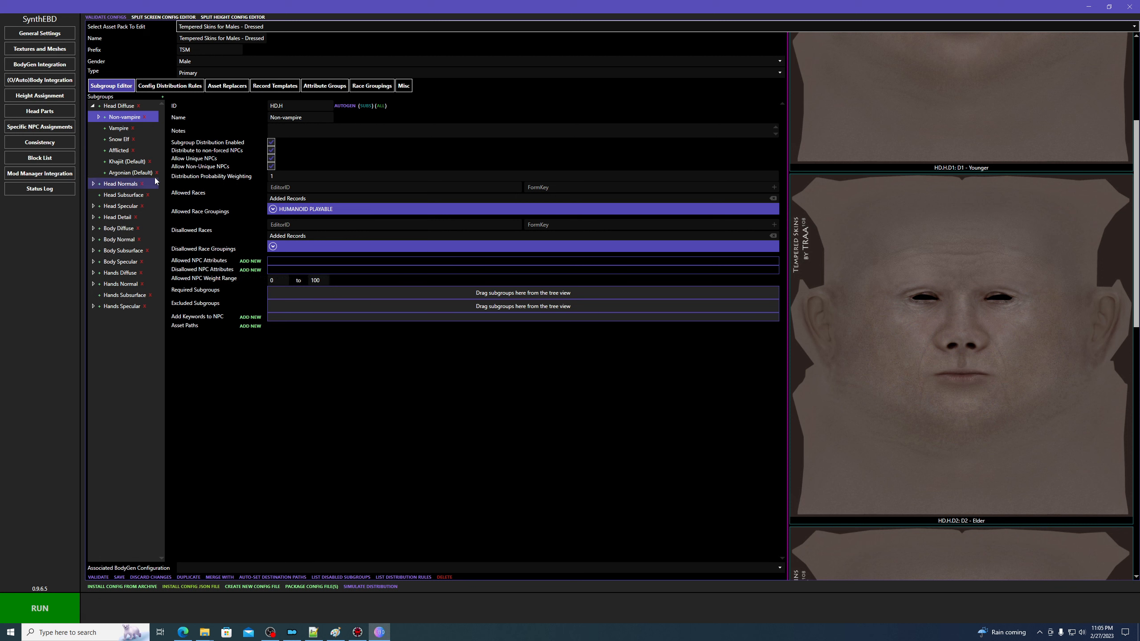
click(98, 117)
click(127, 130)
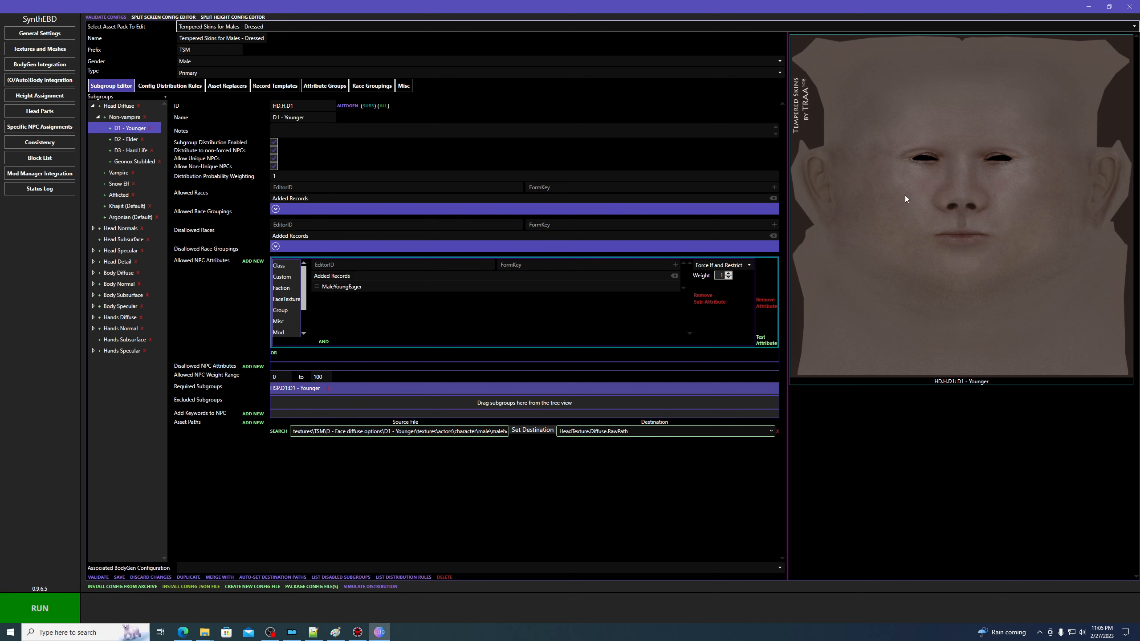
scroll(287, 299, down, 1)
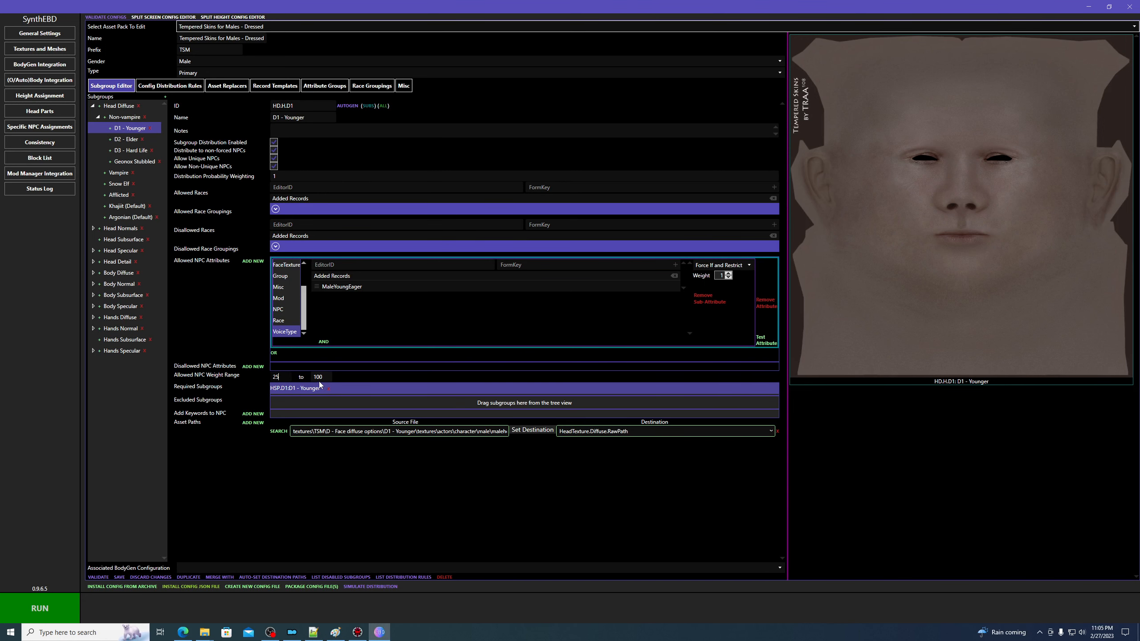
- Try an allowed NPC weight range of 25 to 75 for D1 - Younger and restore it to 0 to 100
text(75)
text(0)
double_click(326, 375)
text(10)
- Expand the Head Specular subgroups, and try adding the NPC keyword ReceivedYoungFace to D1 - Younger before removing it
click(92, 252)
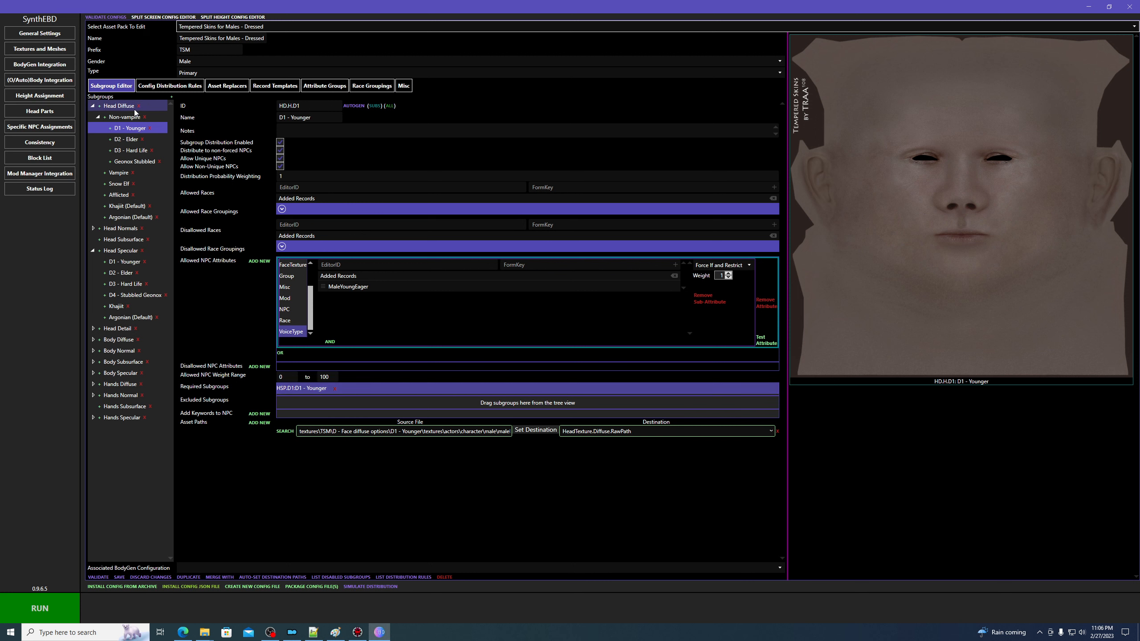
click(259, 413)
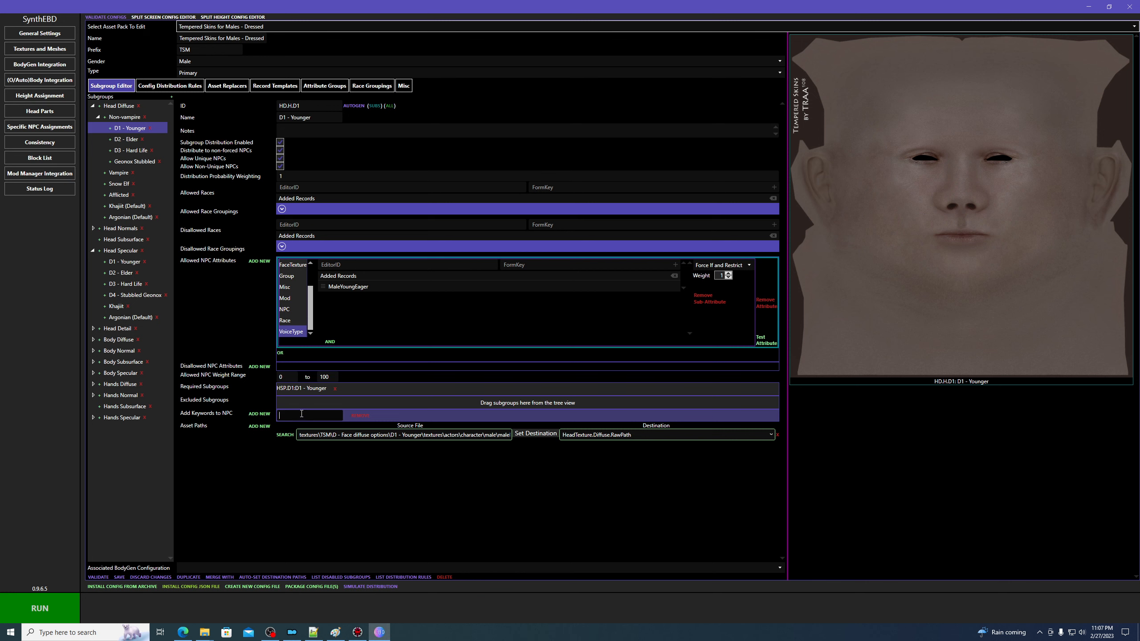
text(Rece)
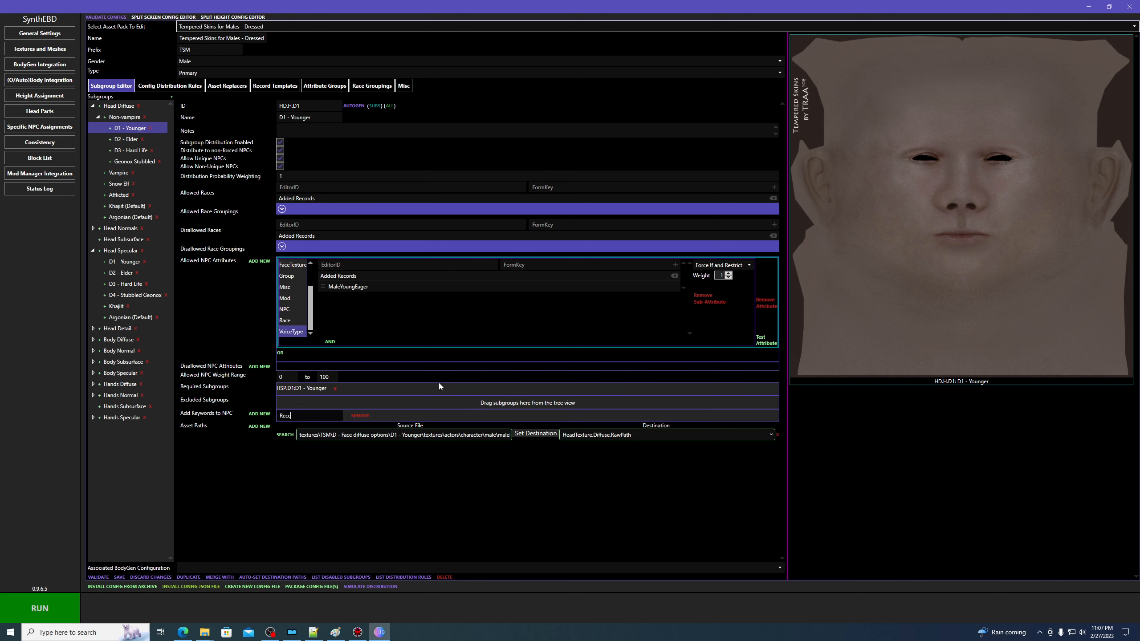
text(ivedYoungFace)
click(360, 416)
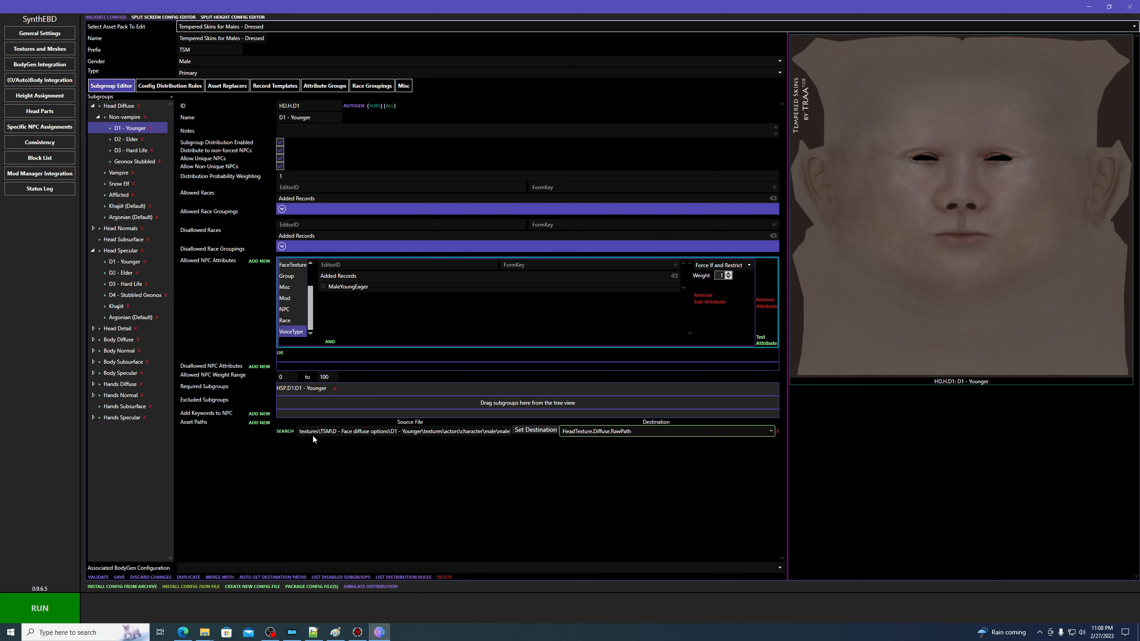
- Examine the source file path of D1 - Younger, and in SSEEdit inspect the diffuse path of Mjoll's SynthEBD head texture set
drag(322, 432, 509, 431)
click(485, 432)
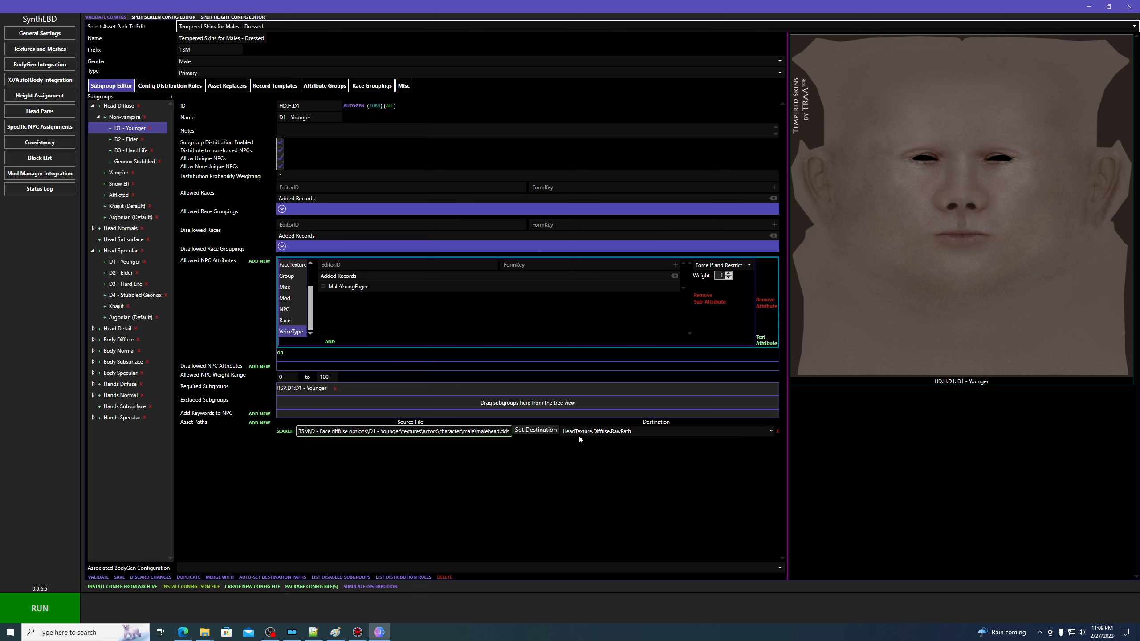
click(358, 632)
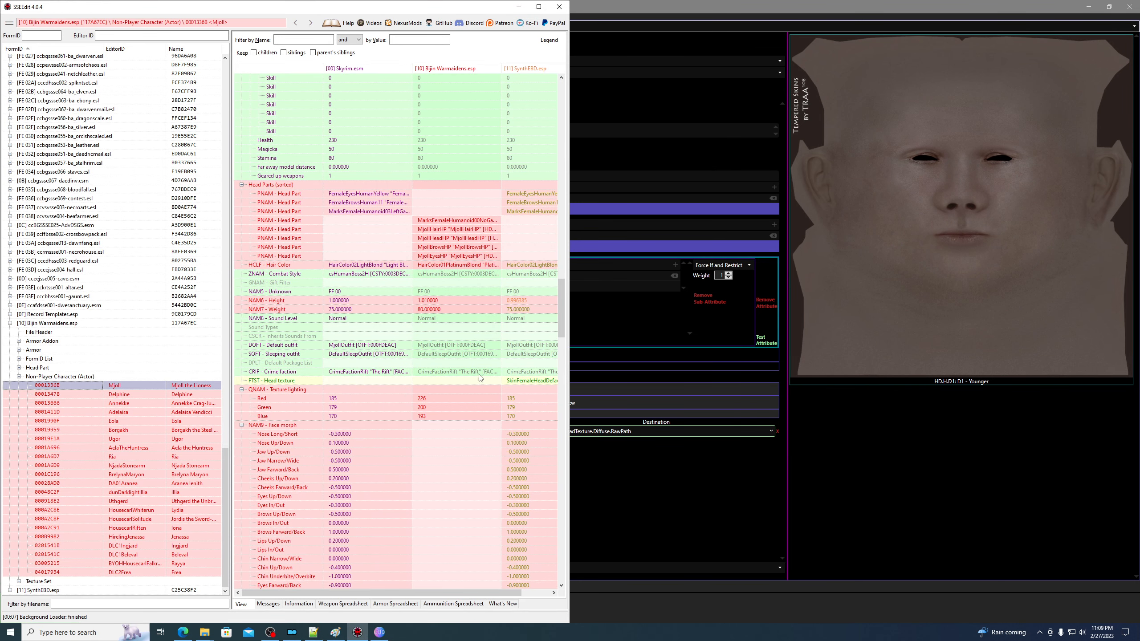
click(466, 381)
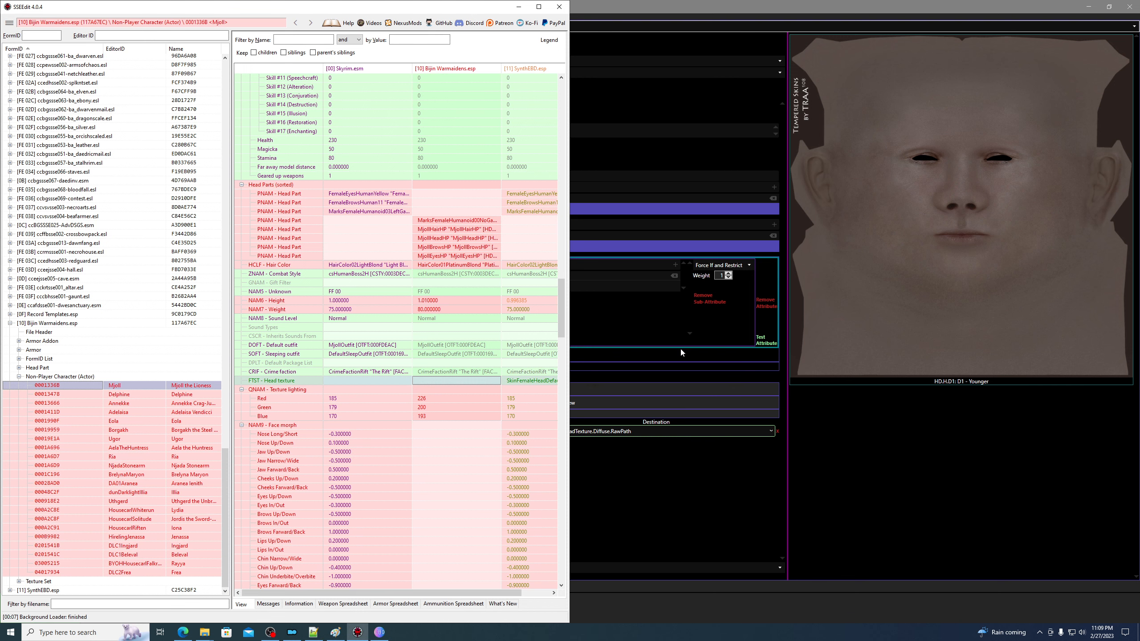
double_click(532, 381)
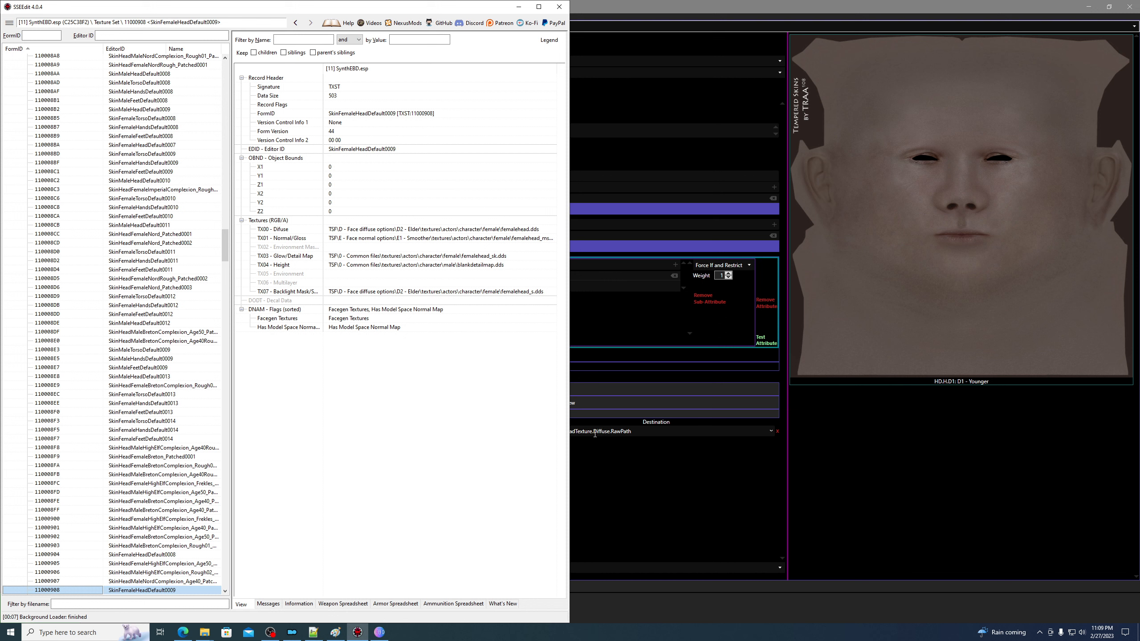
click(279, 231)
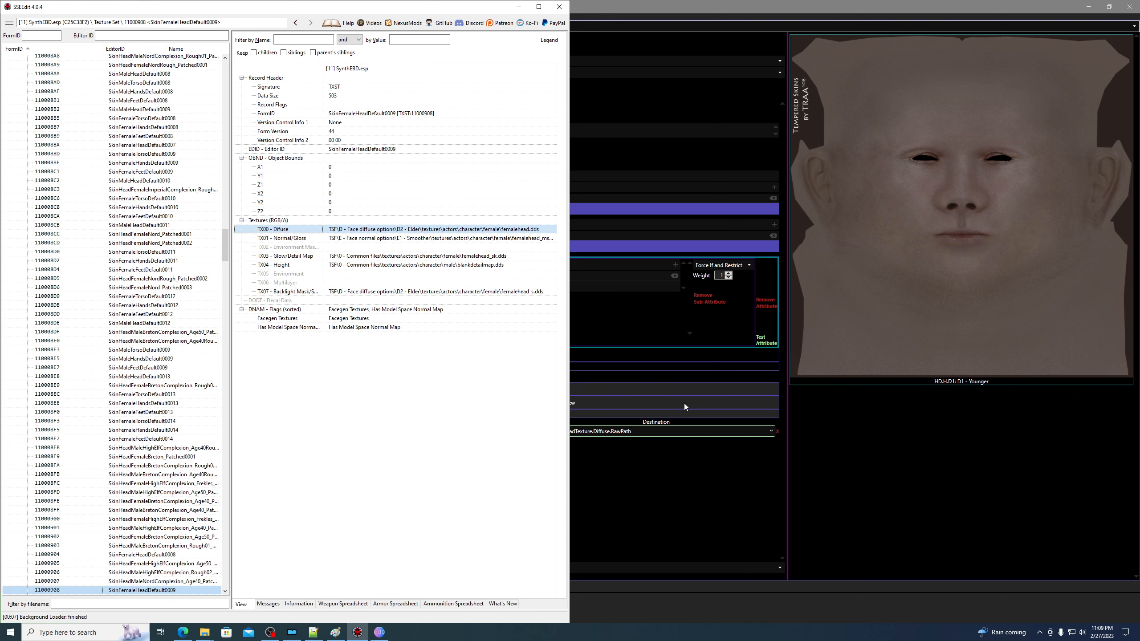
click(646, 451)
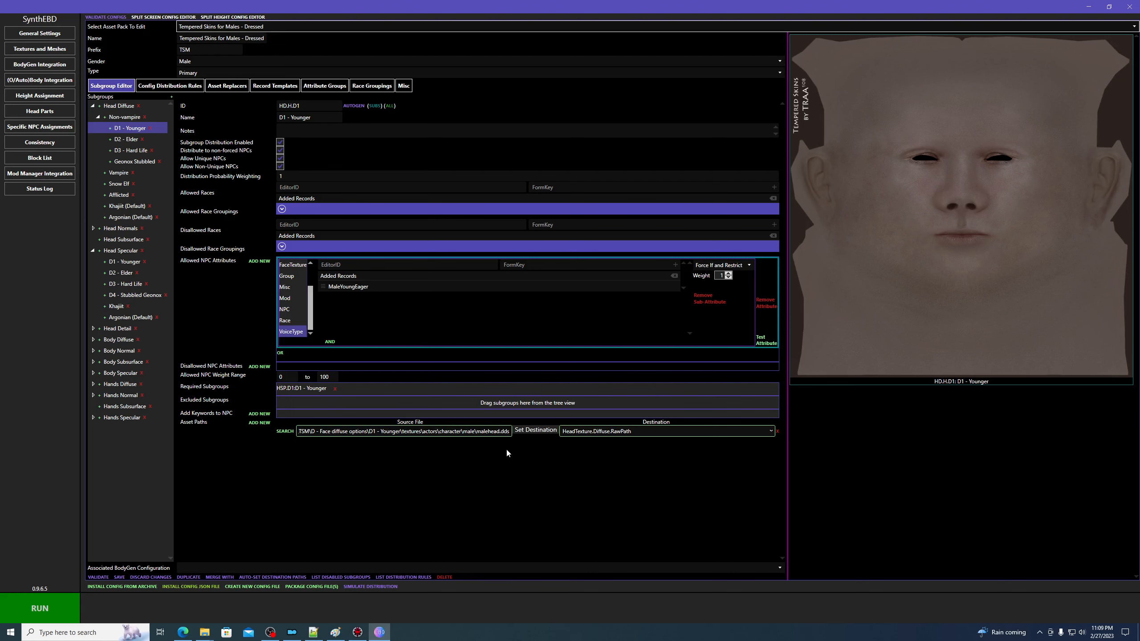
- Try misspelling the start of D1 - Younger's source file path as atextures\ and restore it to textures\
drag(415, 431, 299, 434)
click(300, 431)
text(atextures\)
click(351, 466)
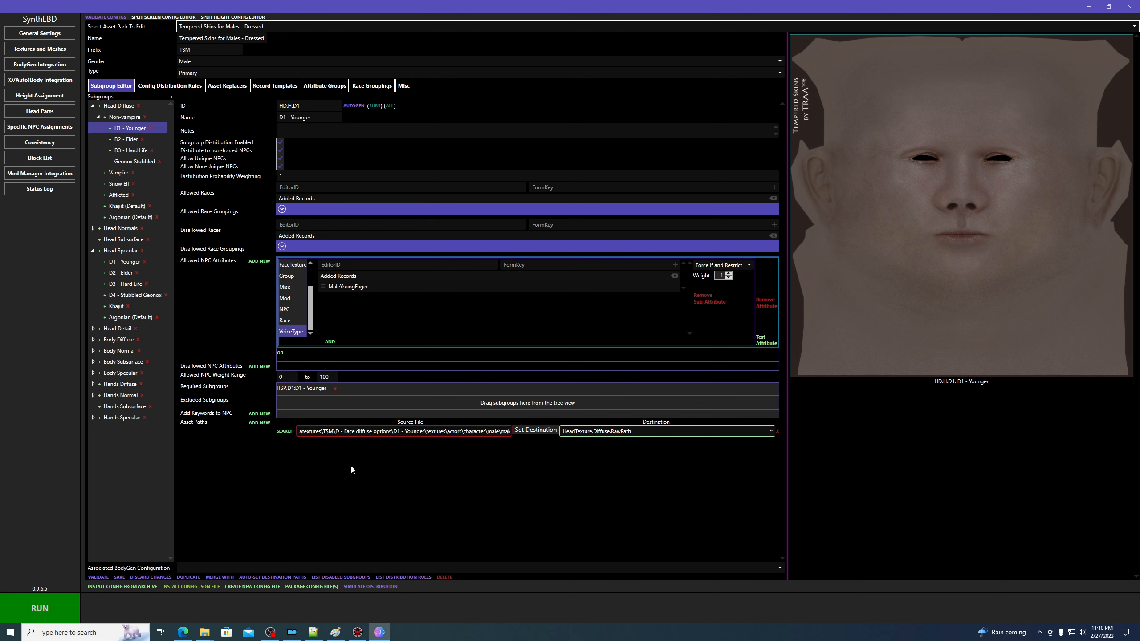
click(305, 435)
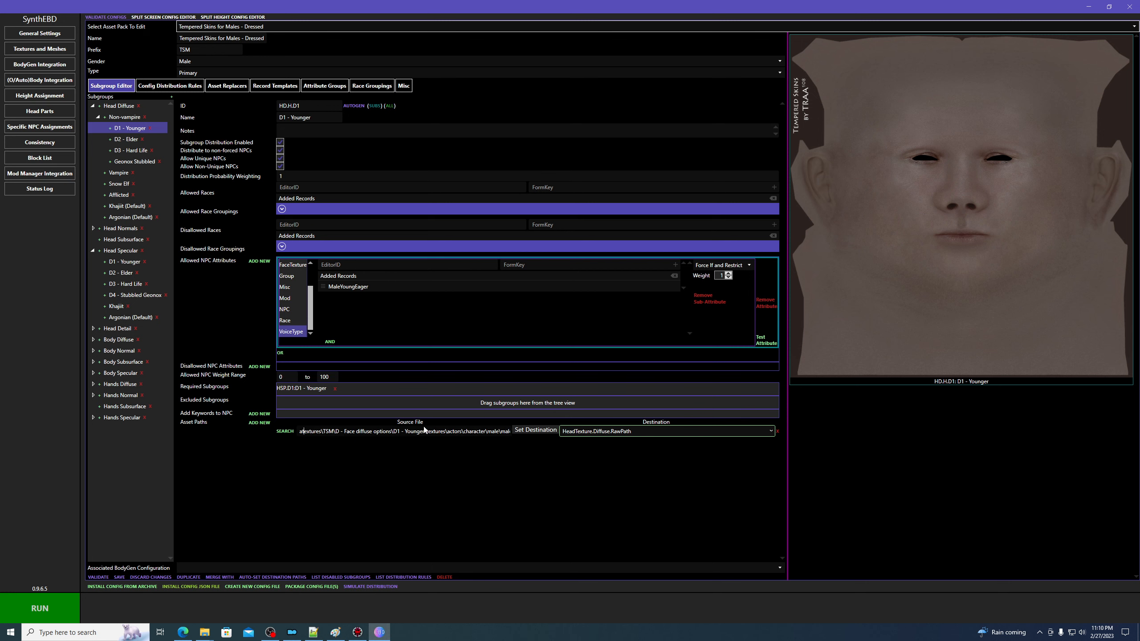
key(BackSpace)
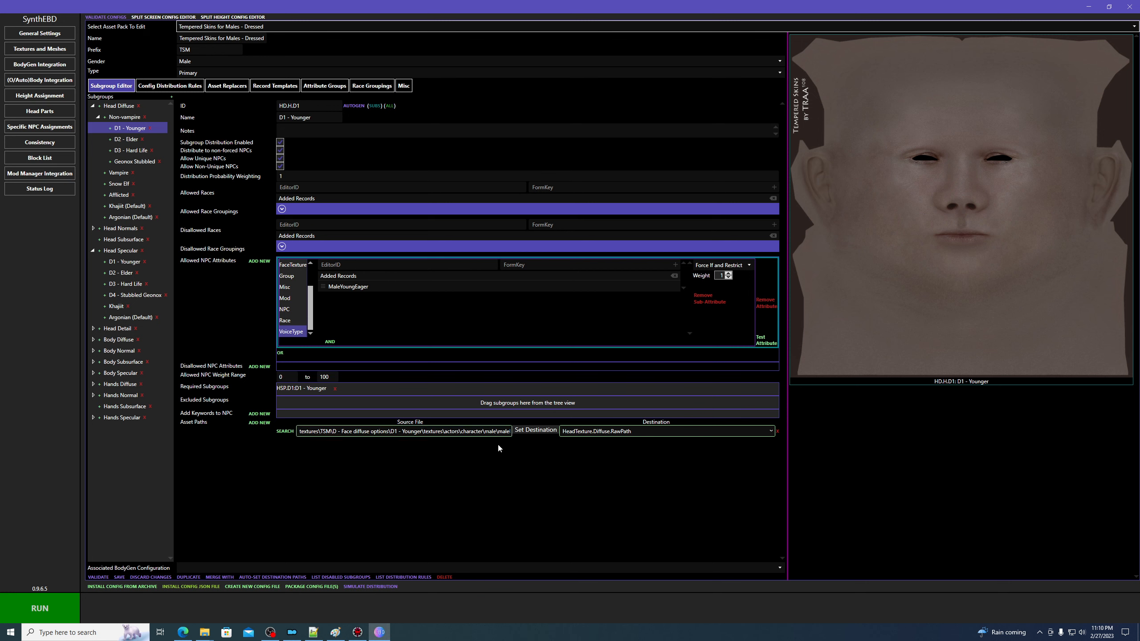
- Clear the destination of D1 - Younger's asset path and set it to the Head Diffuse preset
click(643, 431)
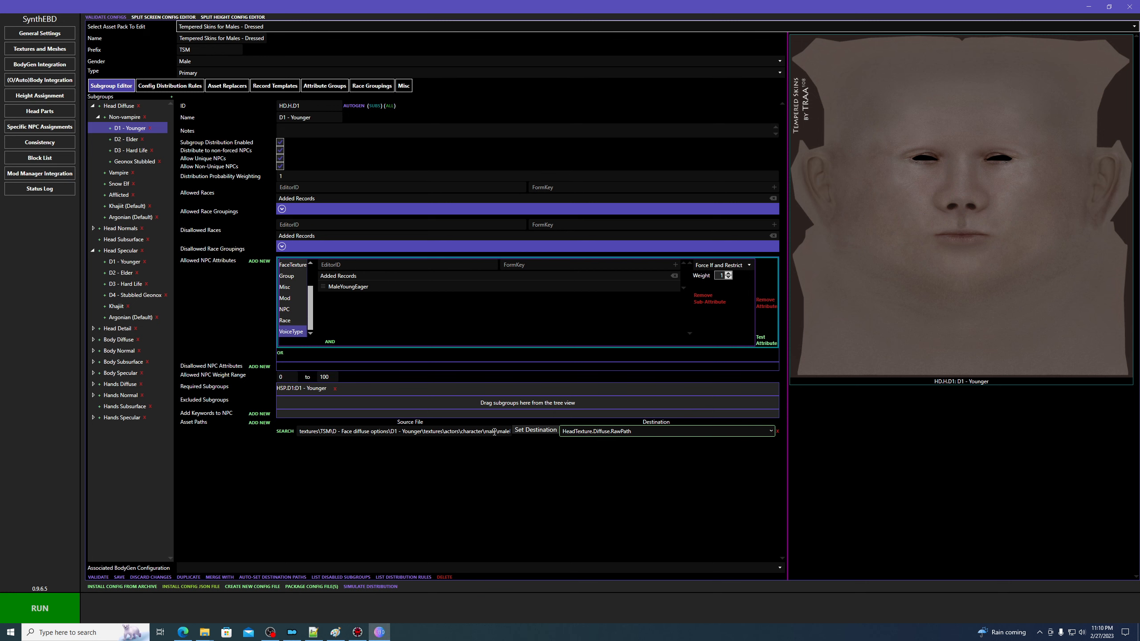
double_click(611, 431)
drag(610, 427, 540, 432)
key(BackSpace)
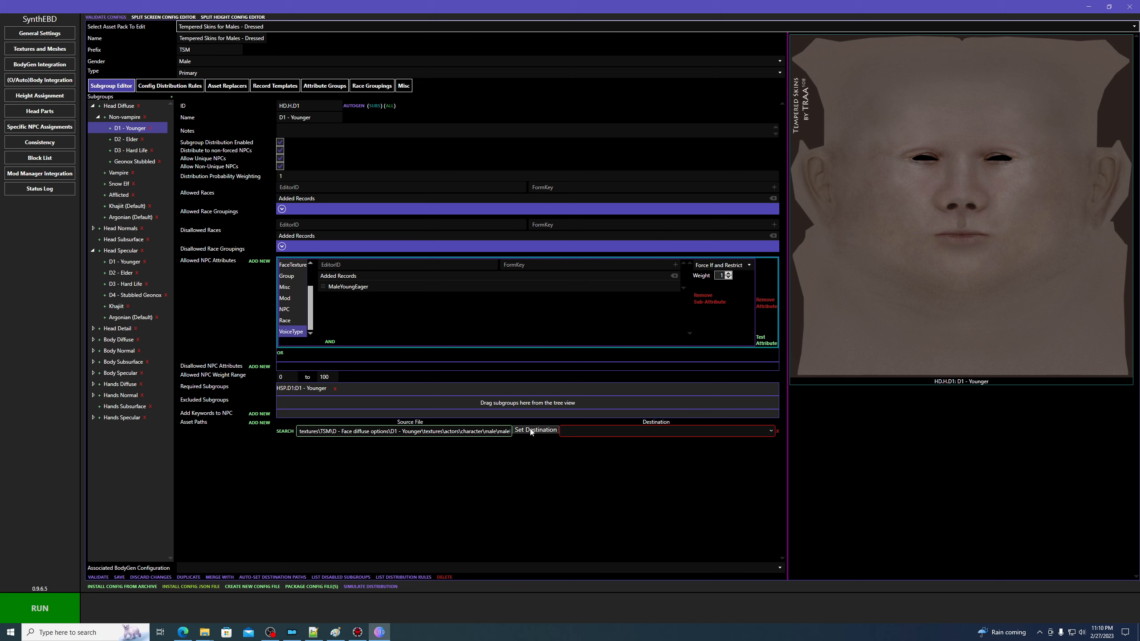
click(533, 429)
mouse_move(534, 442)
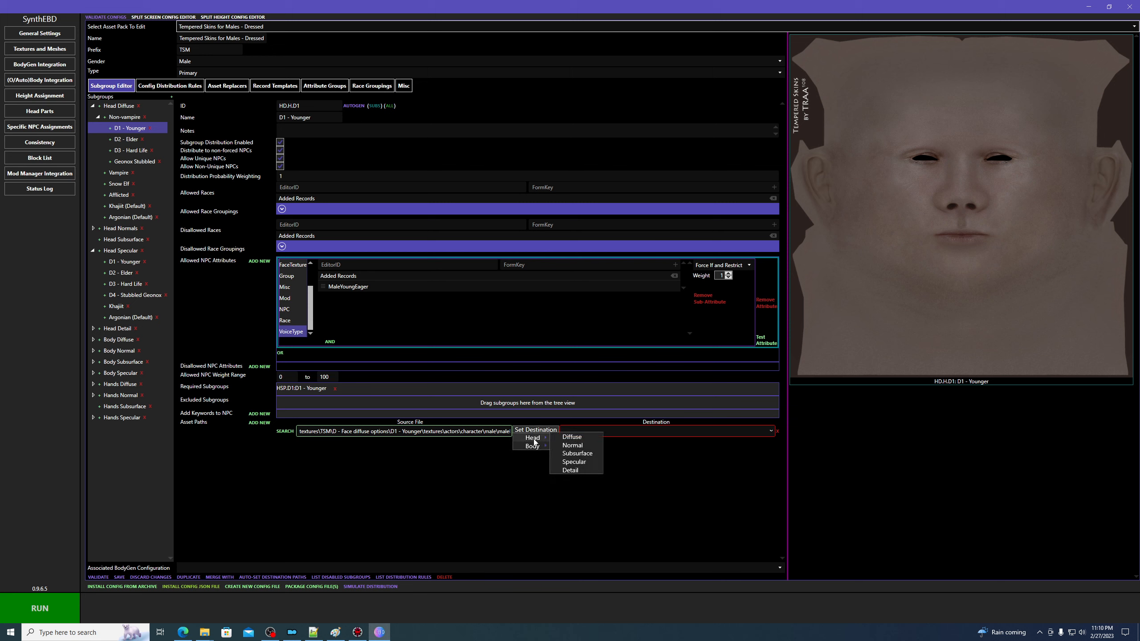
click(584, 438)
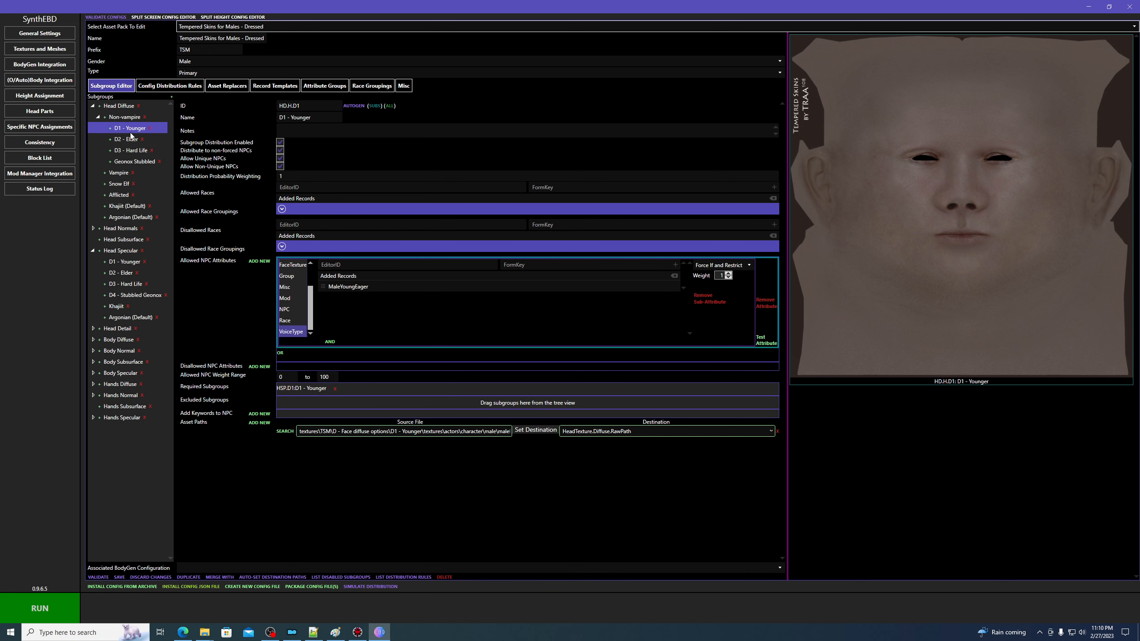
- Review the config-wide distribution rules and compare the subgroup editor's layout with the asset replacers
click(169, 86)
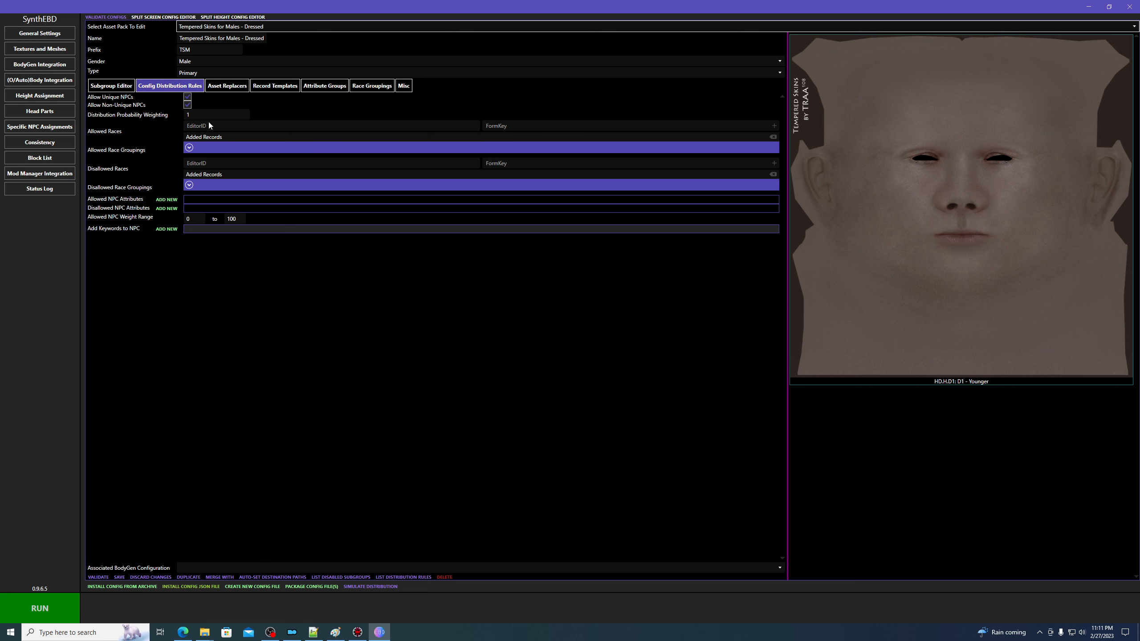
click(220, 87)
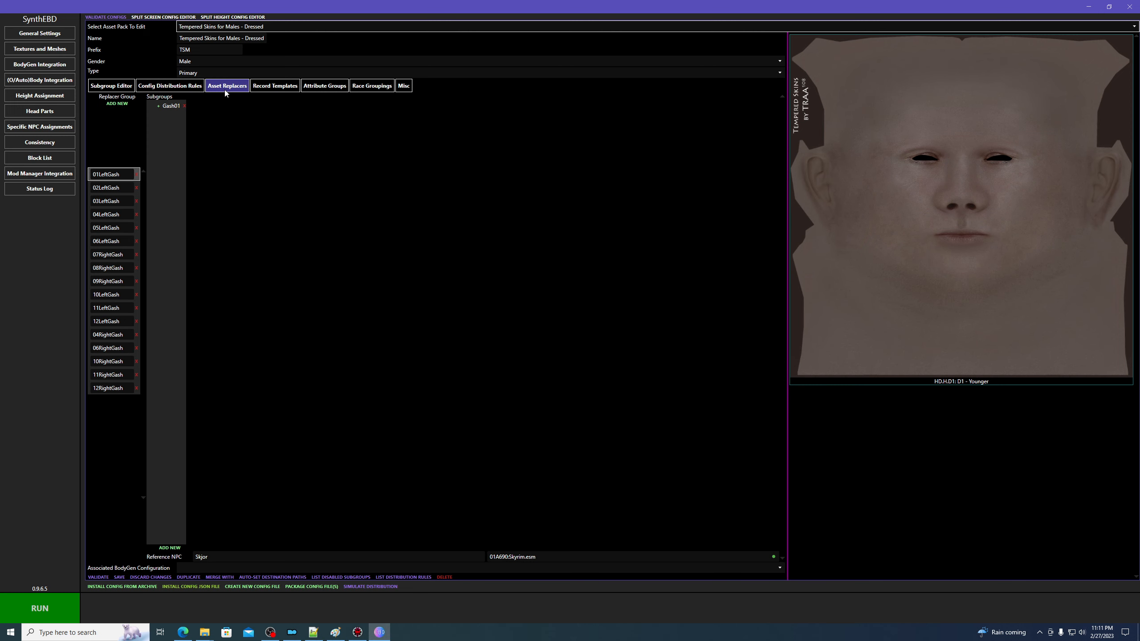
click(117, 87)
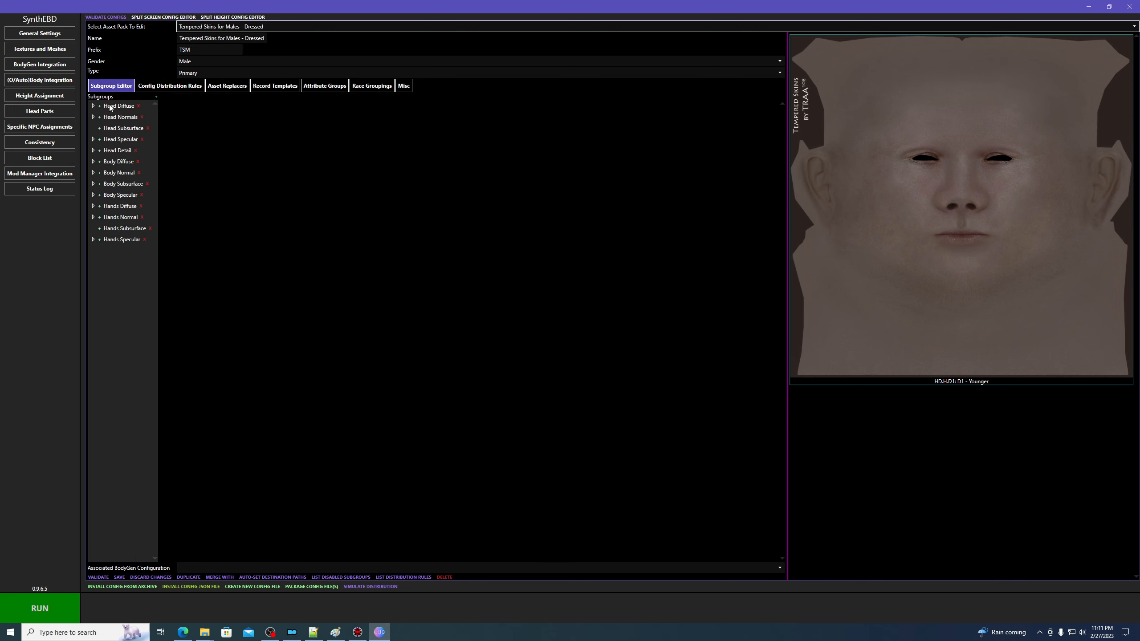
click(219, 92)
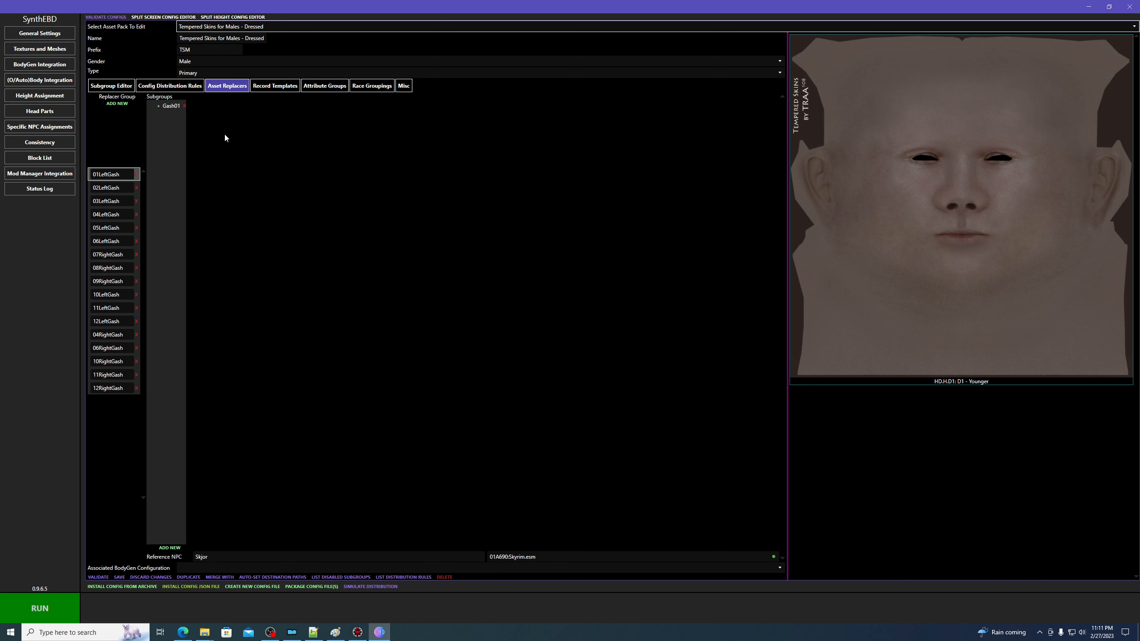
- Examine the source files and destination paths of the Gash01 subgroup in the 01LeftGash replacer group
click(168, 108)
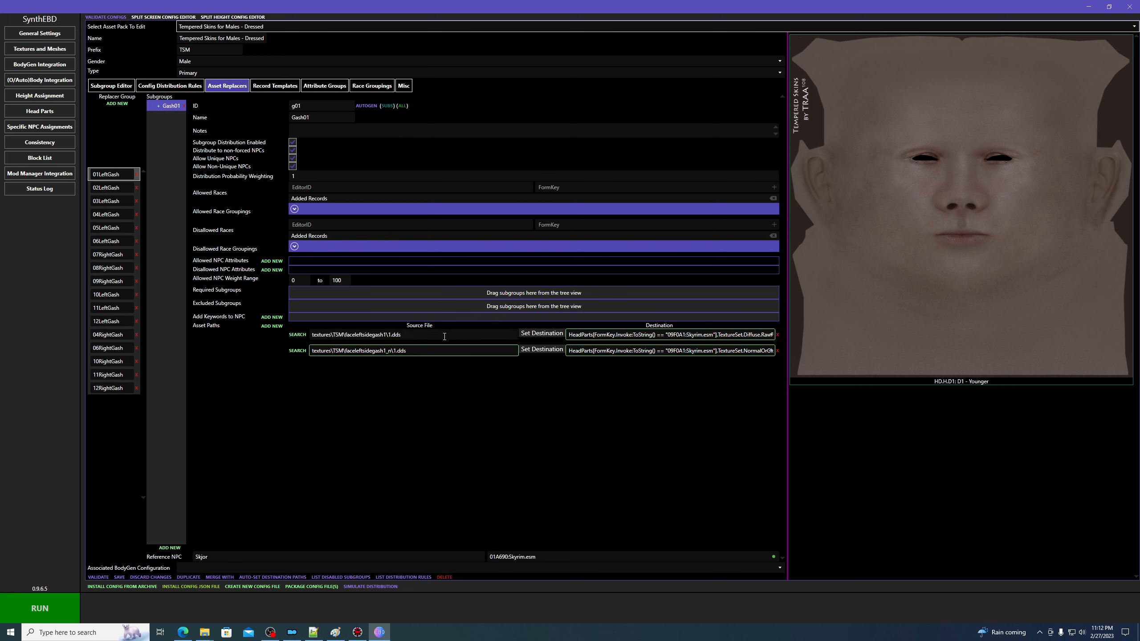
drag(416, 334, 306, 337)
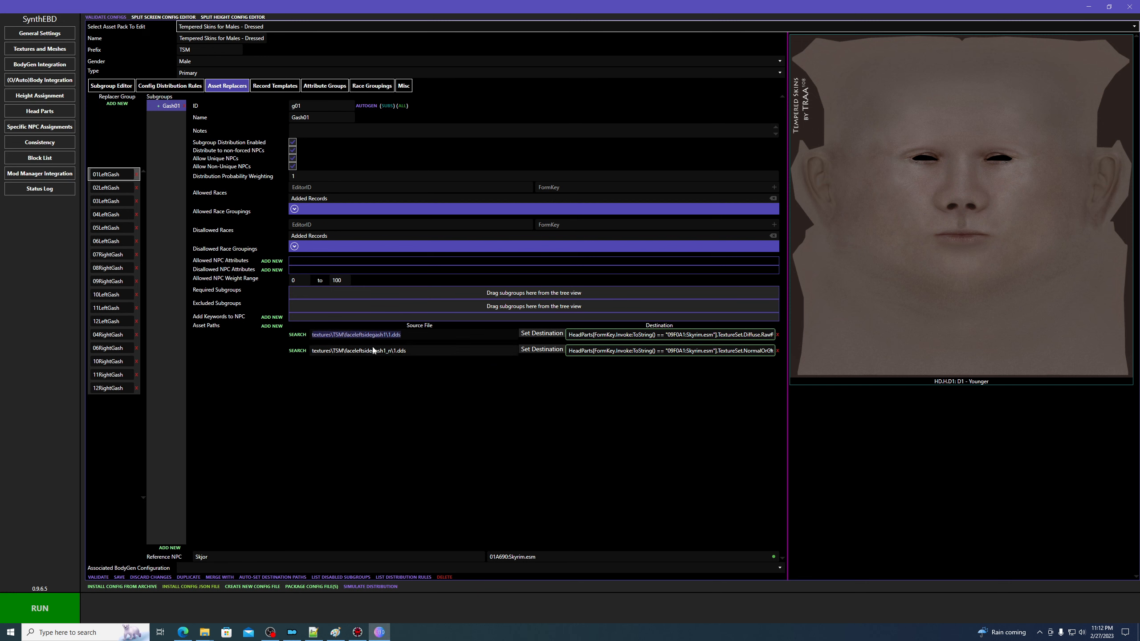
click(450, 399)
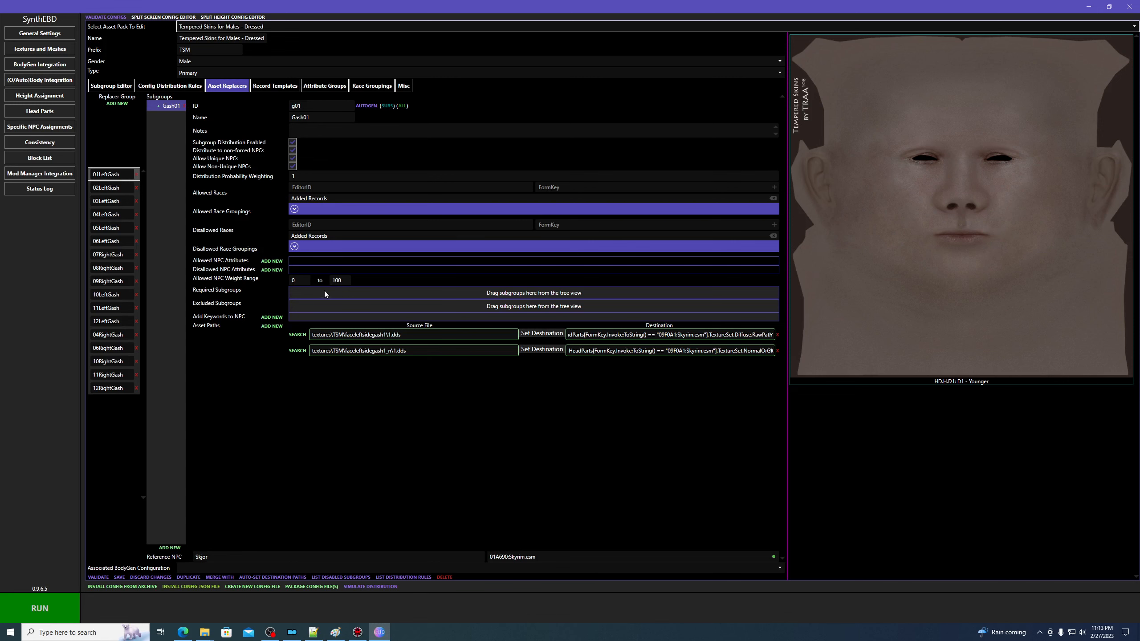
- Examine the config's record templates, including the DefaultMale default template and its additional races paths
click(280, 89)
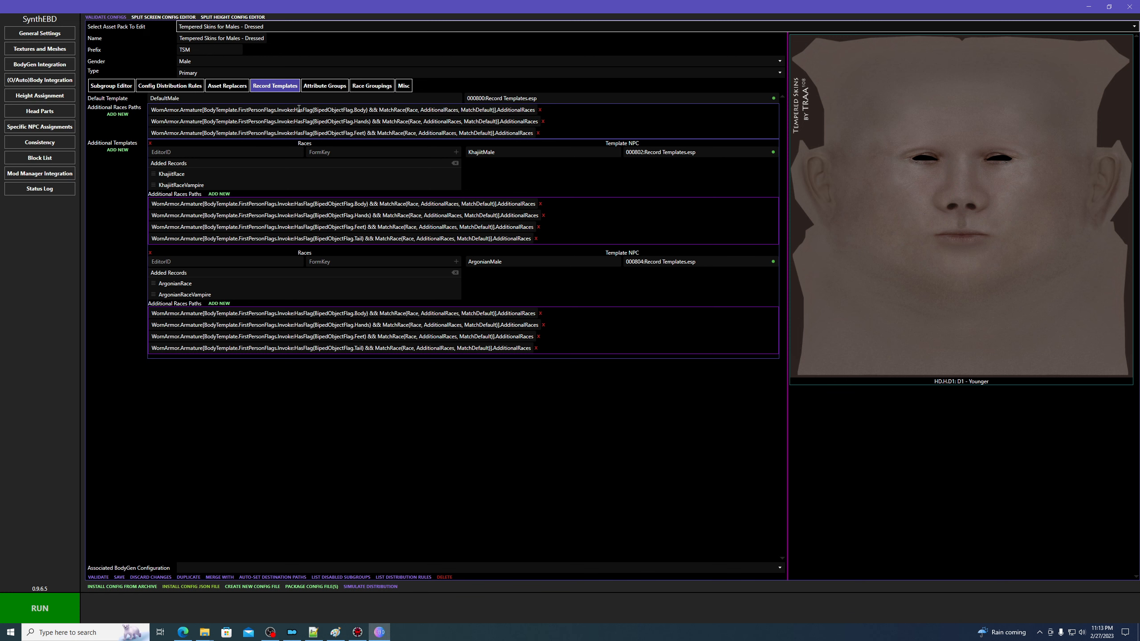
drag(183, 99, 156, 113)
click(155, 112)
- Switch to SSEEdit, examine the worn armor in the Mjoll and Heimvar NPC records, and return to SynthEBD
click(357, 632)
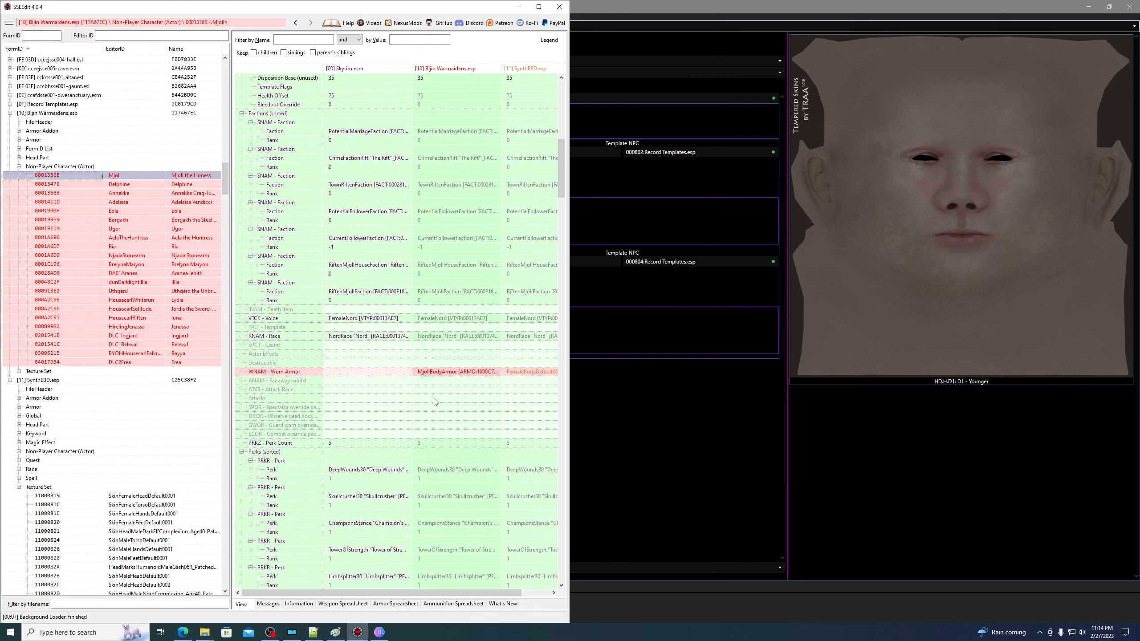
click(451, 372)
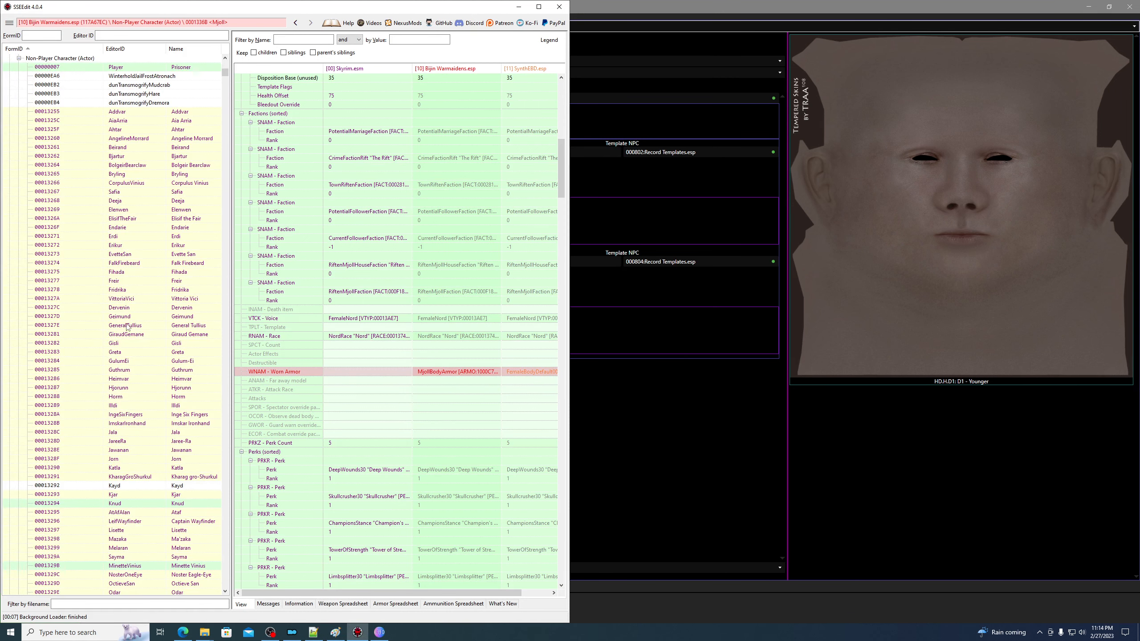
scroll(126, 326, down, 6)
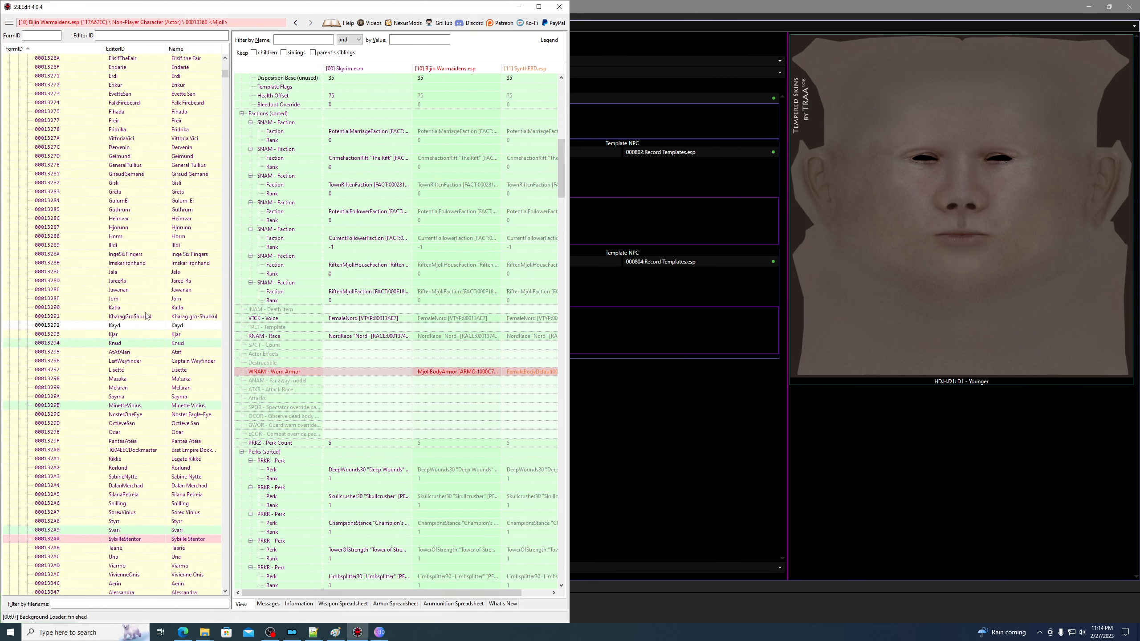
click(141, 220)
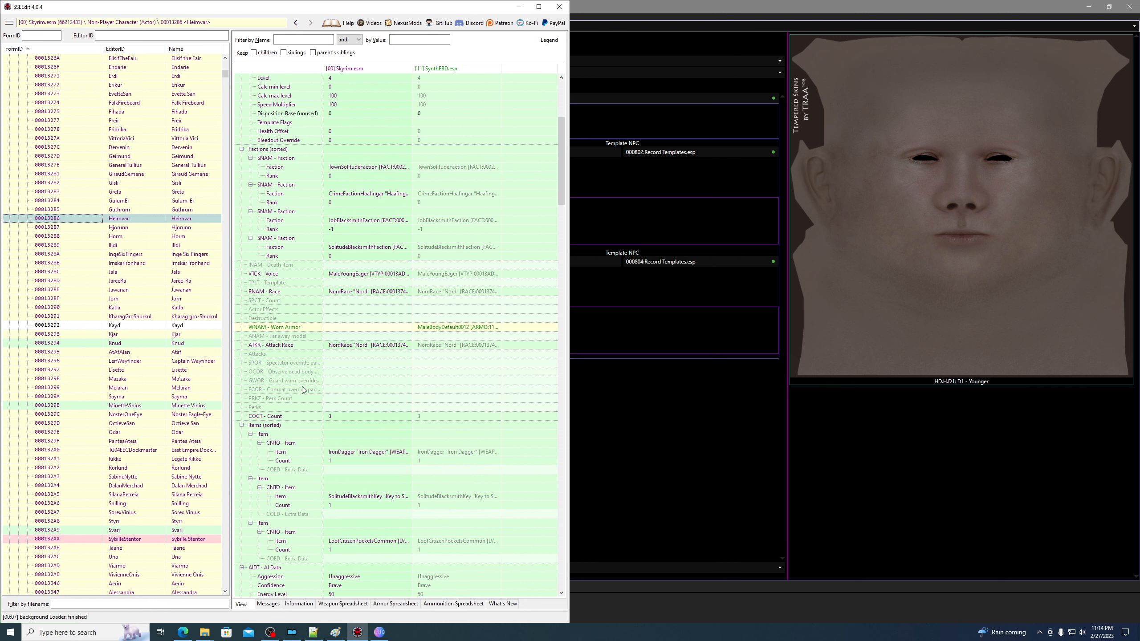
click(622, 13)
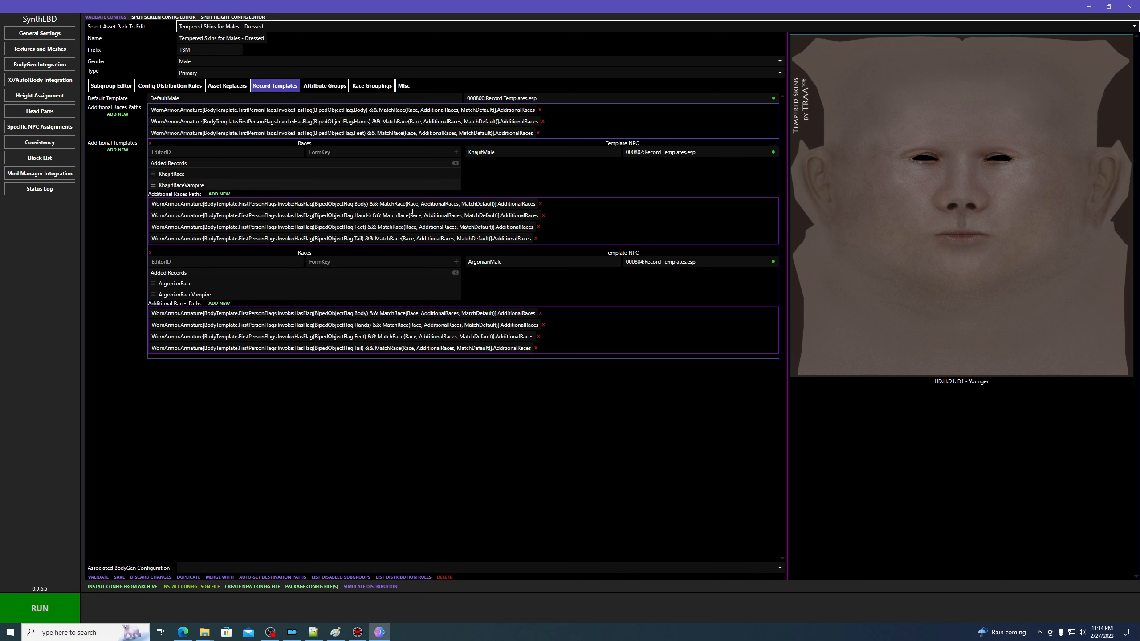
- Switch to SSEEdit and inspect the DefaultMale NPC record in Record Templates.esp, including its worn armor entry
click(357, 633)
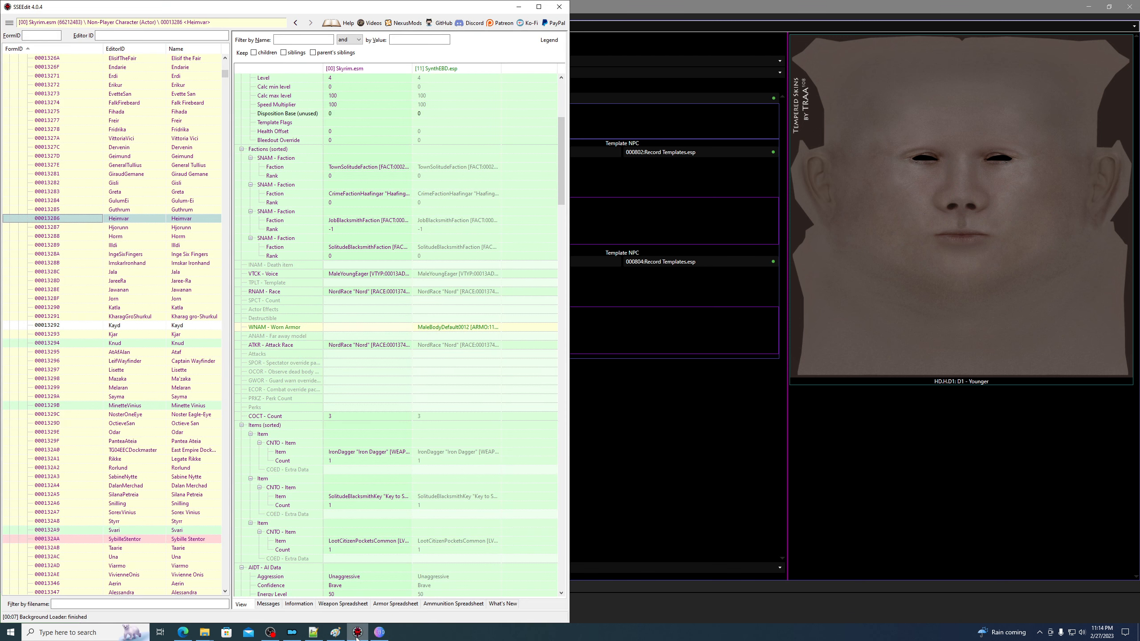
drag(223, 75, 224, 436)
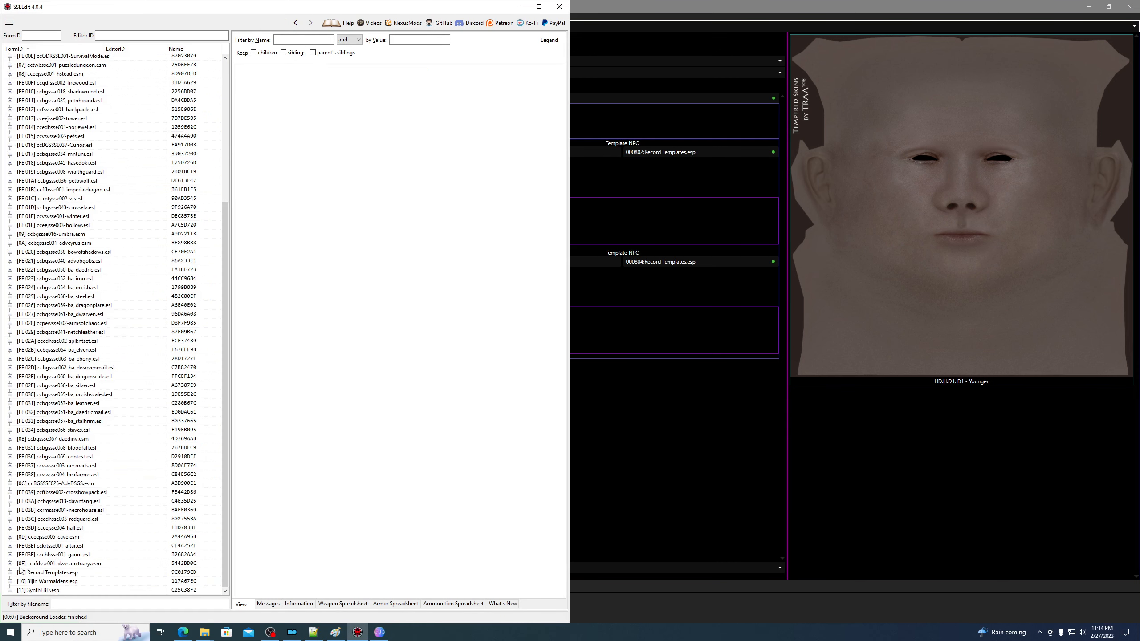
click(9, 572)
scroll(54, 560, down, 1)
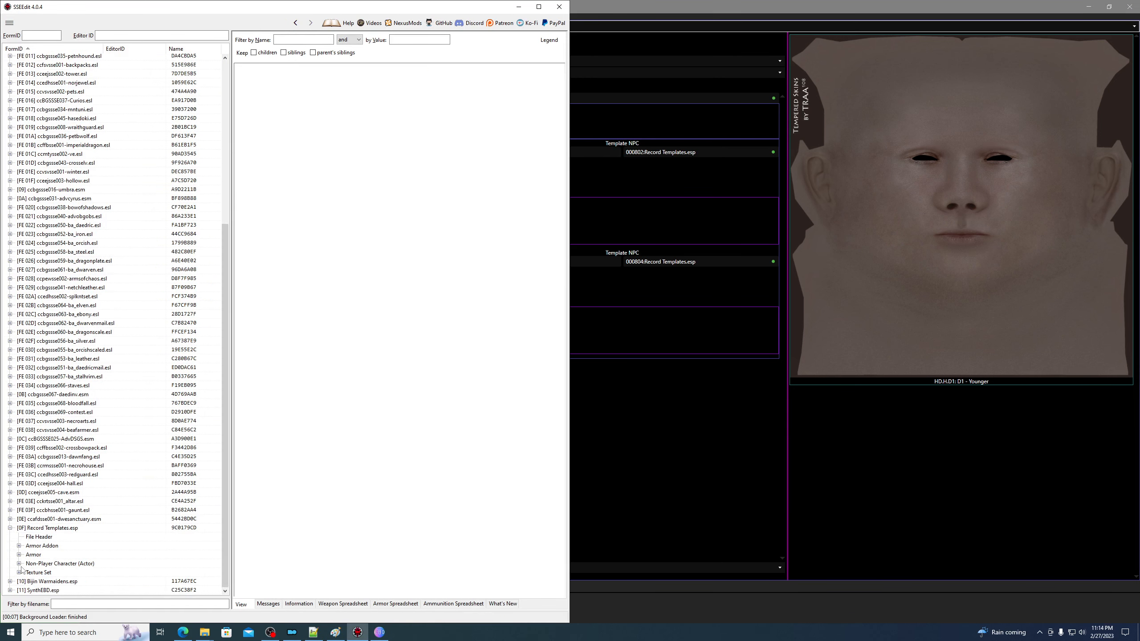
click(20, 563)
scroll(112, 523, down, 1)
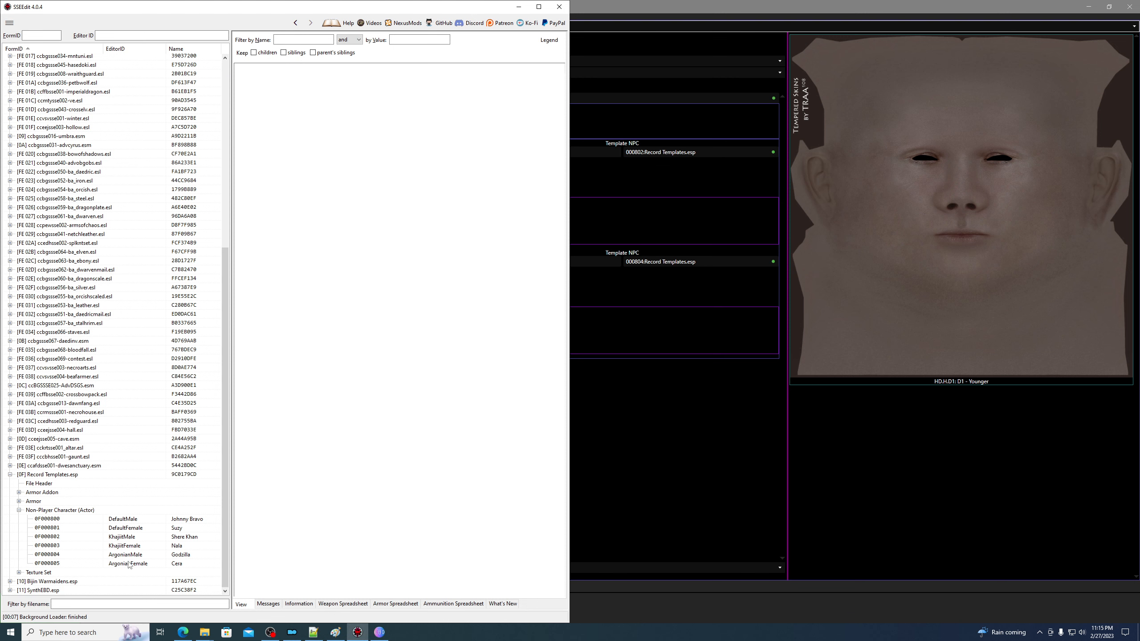
click(135, 520)
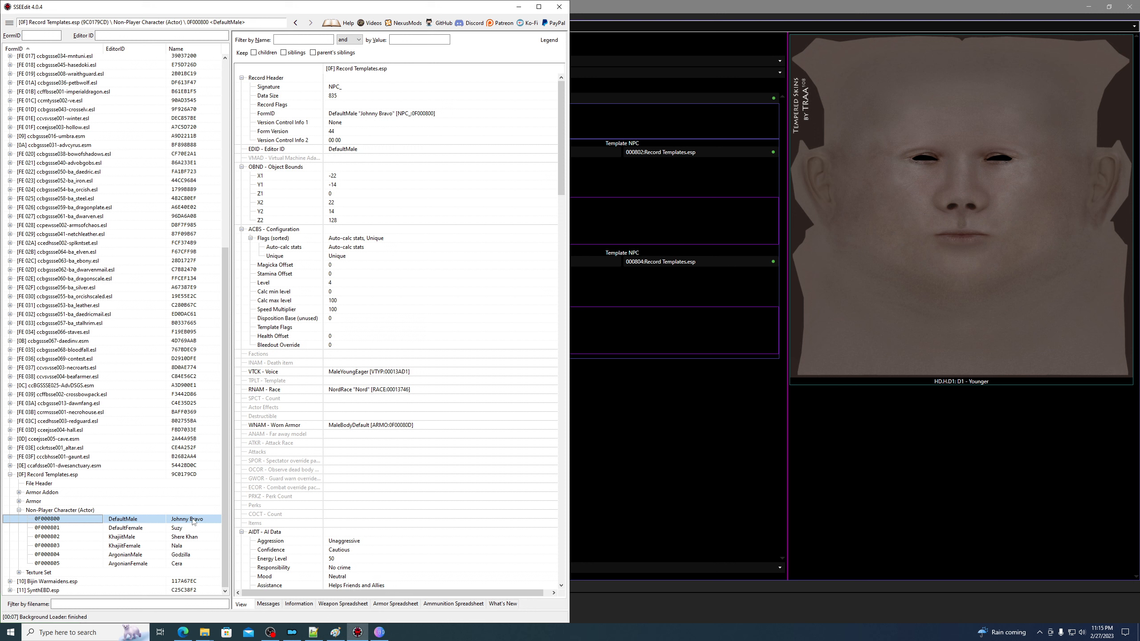
click(359, 426)
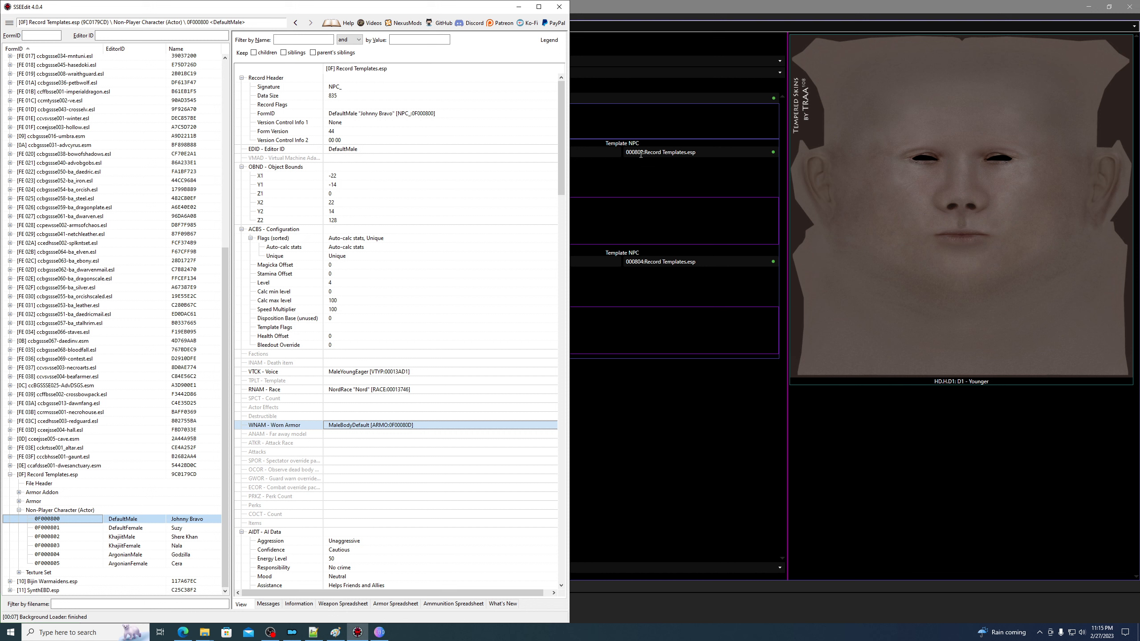
- Follow DefaultMale's worn armor to the MaleBodyDefault record, examine its MaleTorsoDefault armature entry, and return to SynthEBD
click(363, 426)
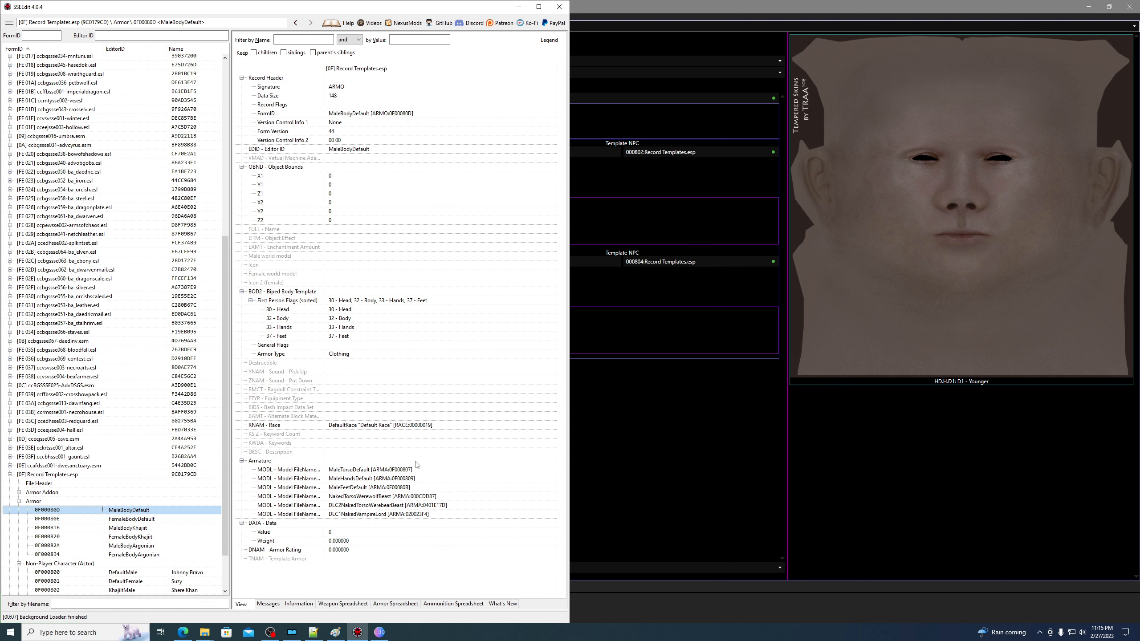
click(370, 470)
double_click(357, 472)
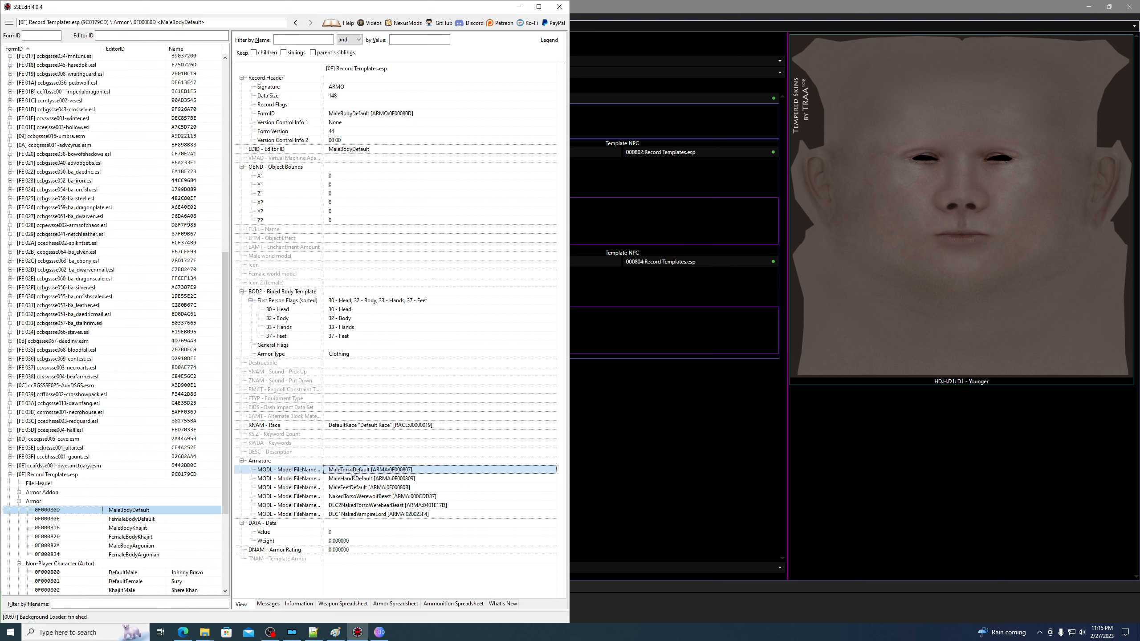
click(669, 12)
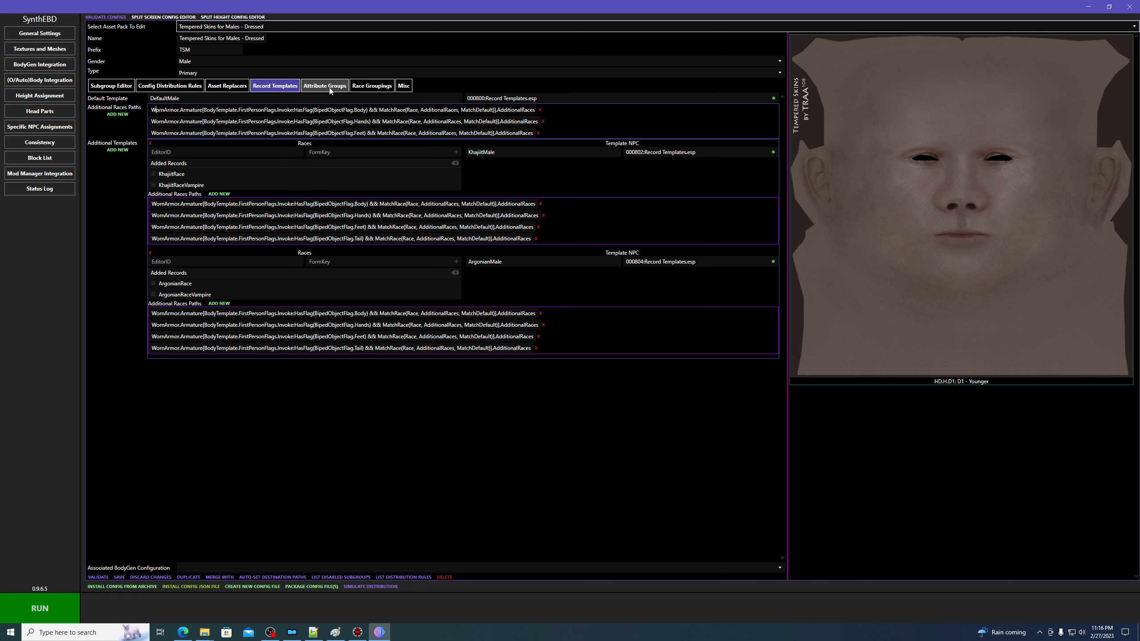
- View the config's miscellaneous settings and the list of mods available as BSA asset sources
click(403, 88)
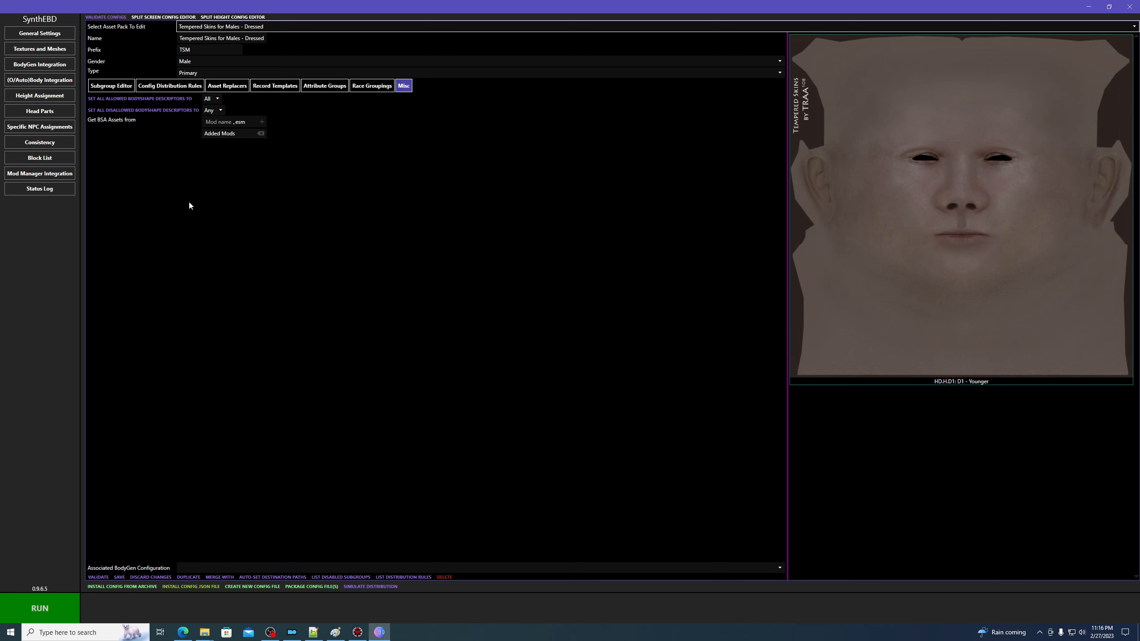
click(222, 121)
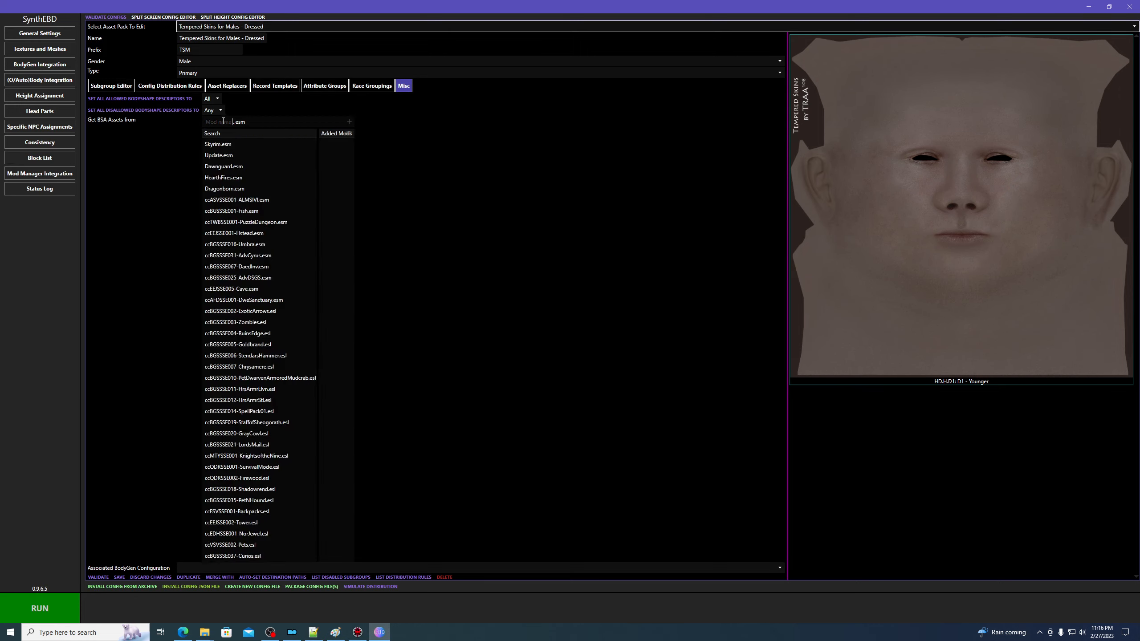
- Compare the asset paths of the Khajiit subgroup in Head Specular and the Khajiit (Default) subgroup in Head Normals
click(111, 85)
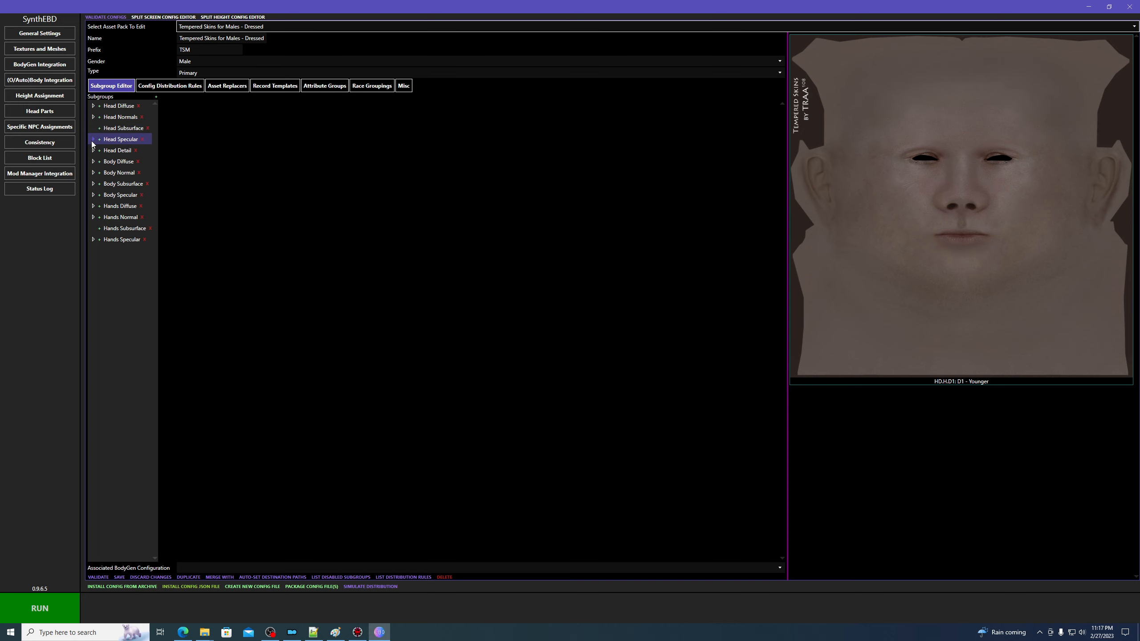
click(92, 117)
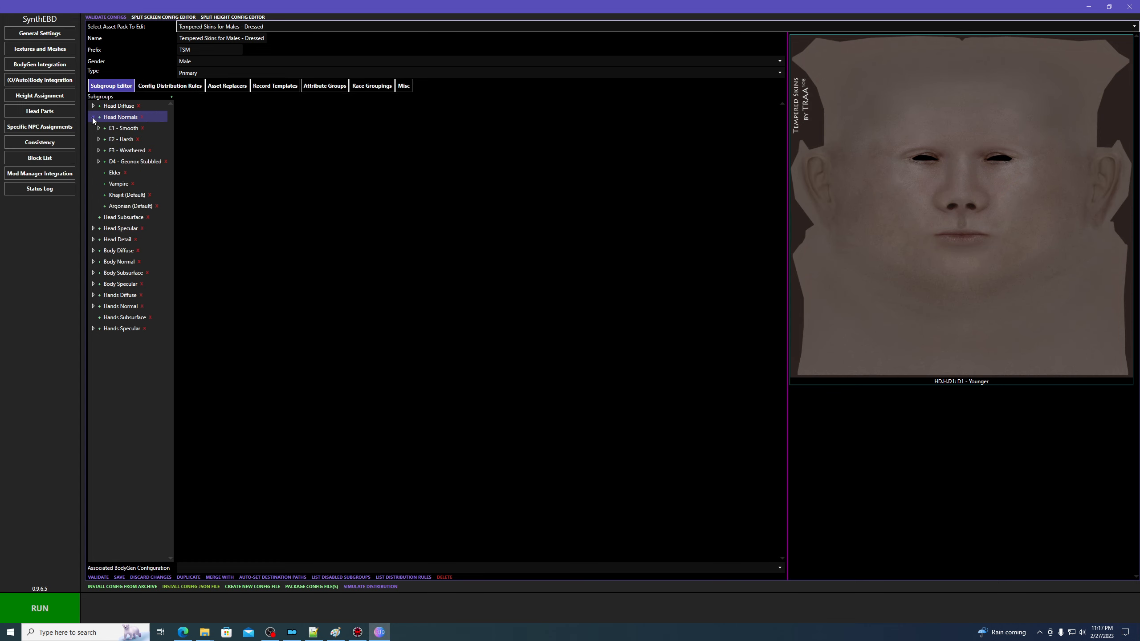
click(93, 228)
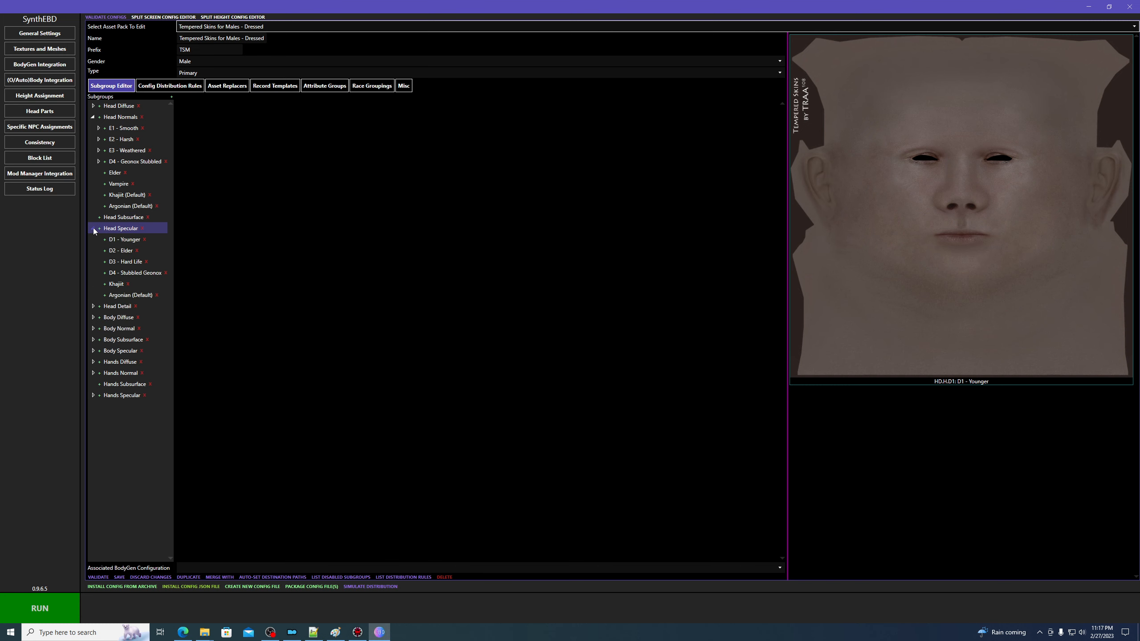
click(129, 286)
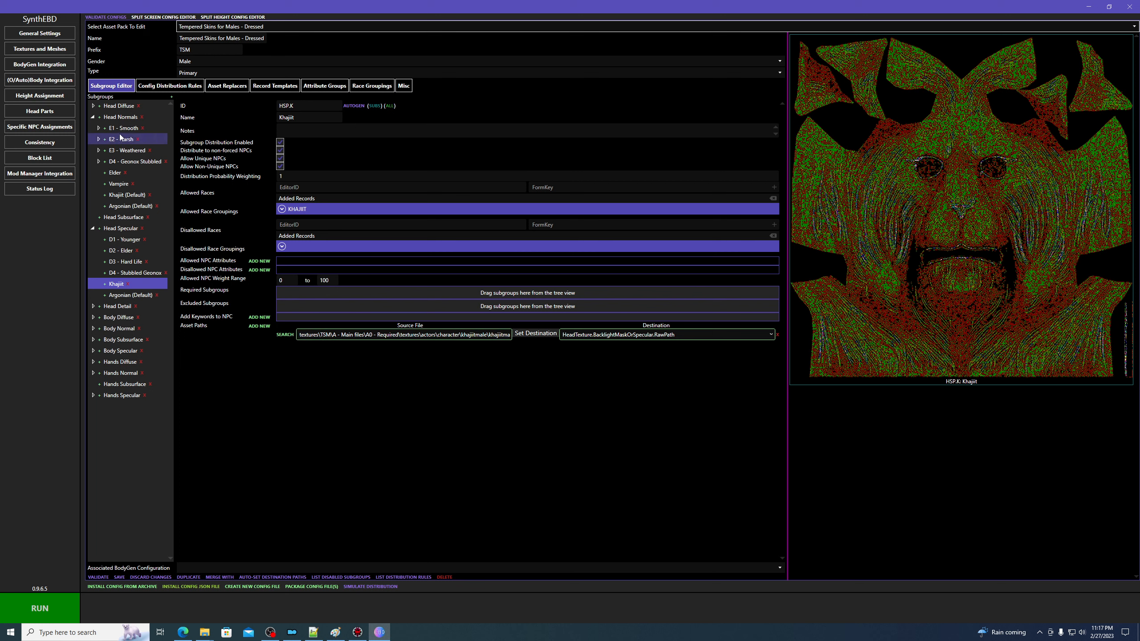
click(127, 194)
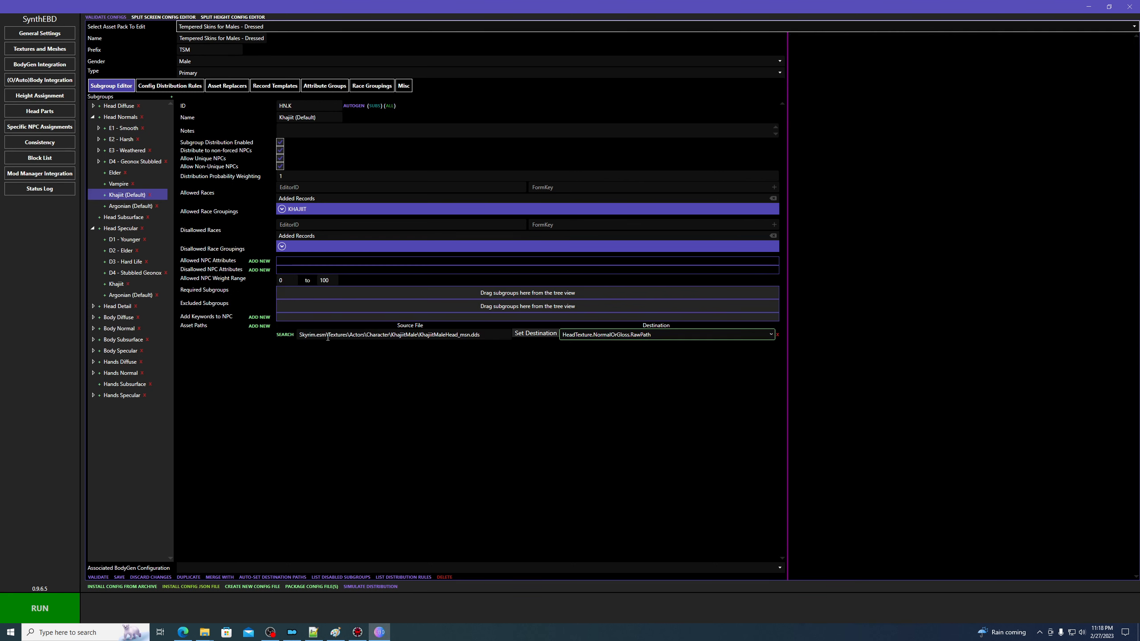
- Remove the Skyrim.esm prefix from the Khajiit (Default) source file path and restore it
drag(329, 335, 299, 335)
key(BackSpace)
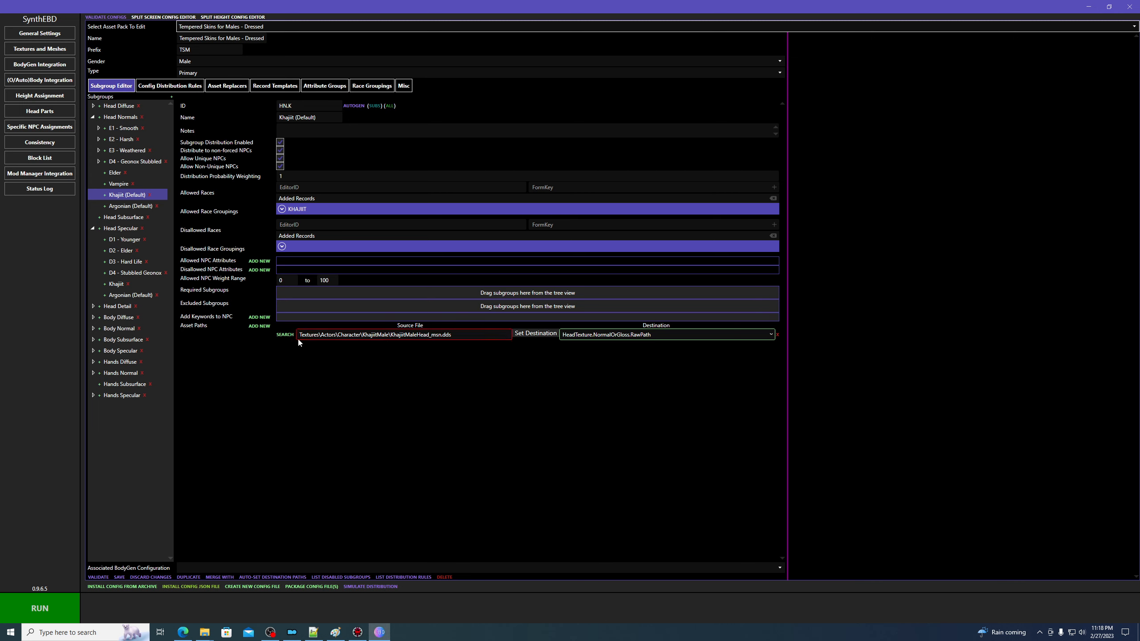
text(Skyrim.esm\)
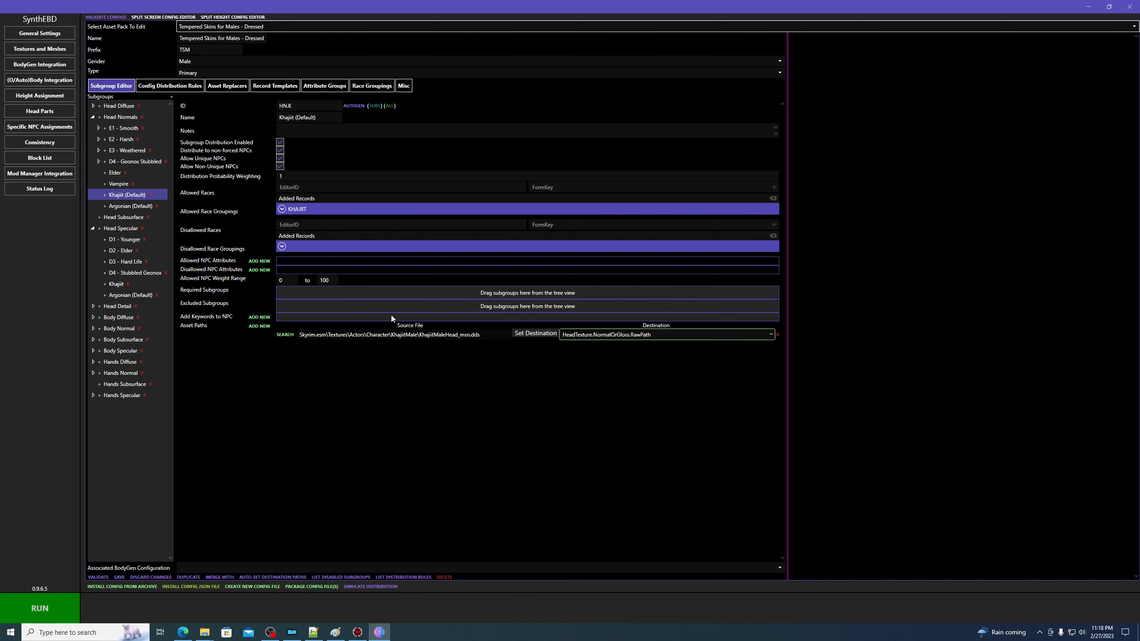
- Delete the Skyrim.esm prefix from the Khajiit (Default) source path and add Skyrim.esm as a BSA asset source for the config
drag(329, 337, 239, 327)
key(BackSpace)
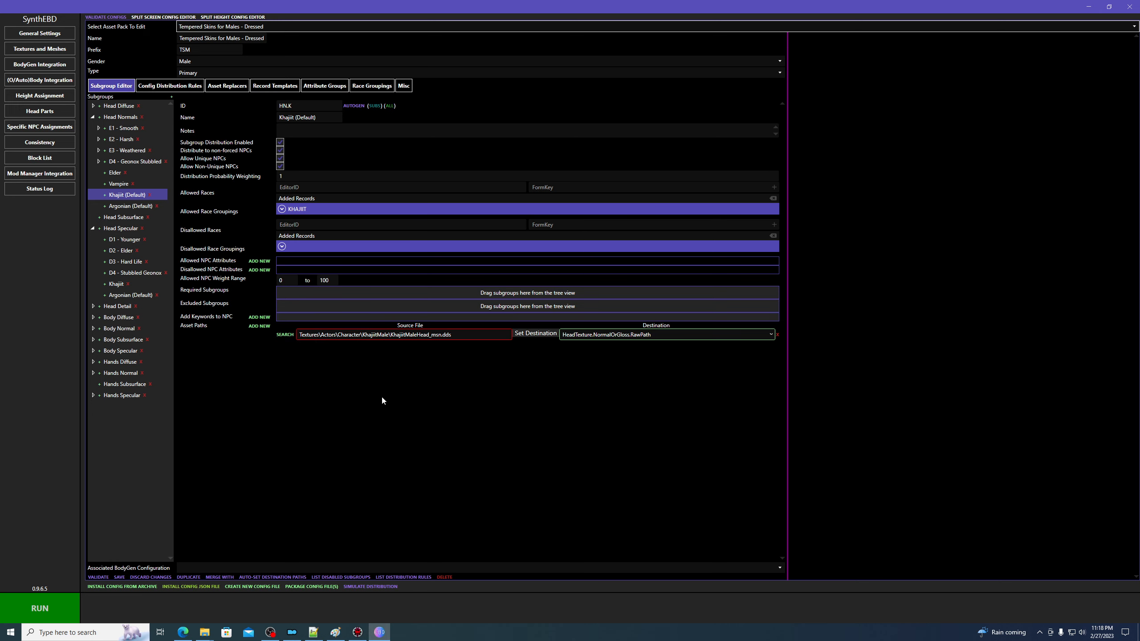
click(404, 86)
click(213, 121)
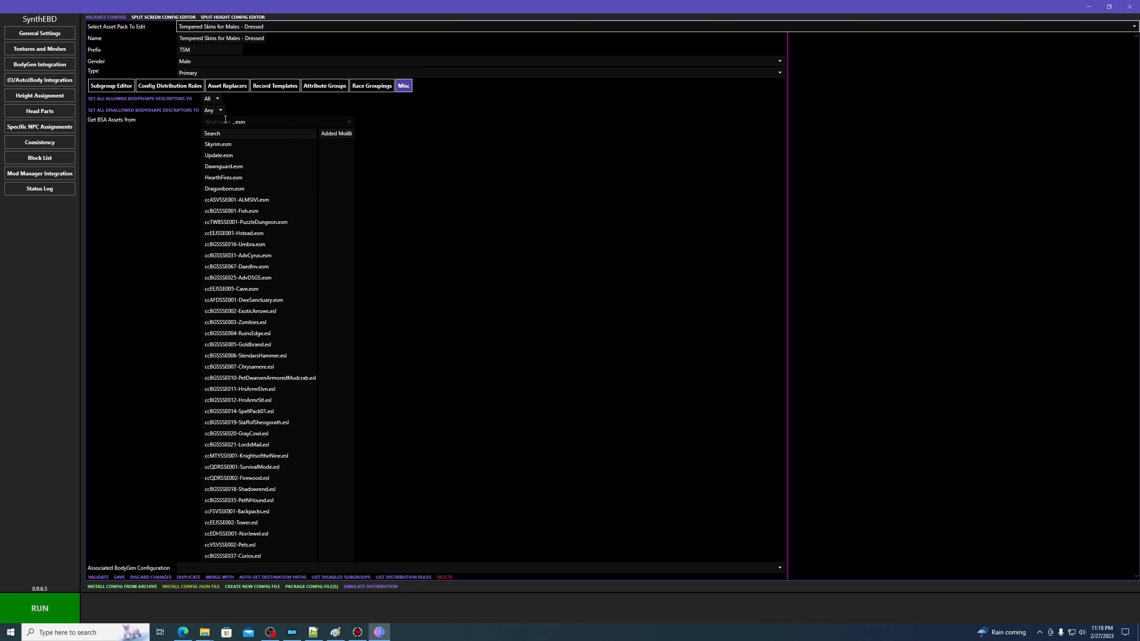
click(224, 144)
click(111, 86)
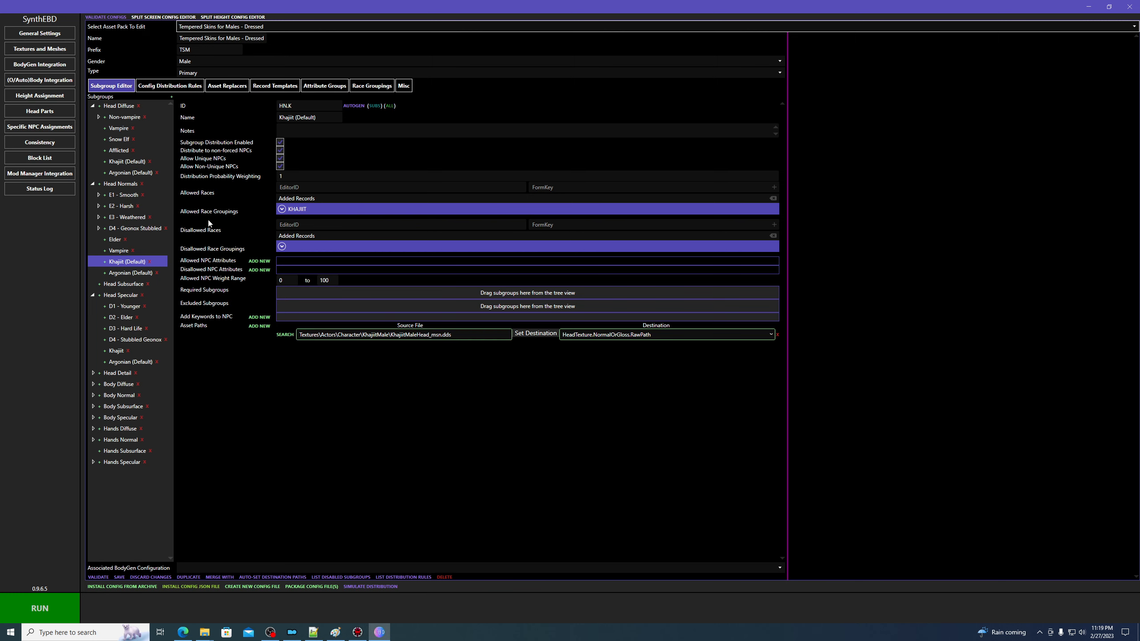
- Review the available asset packs and validate the Tempered Skins for Males - Dressed config for errors
click(257, 29)
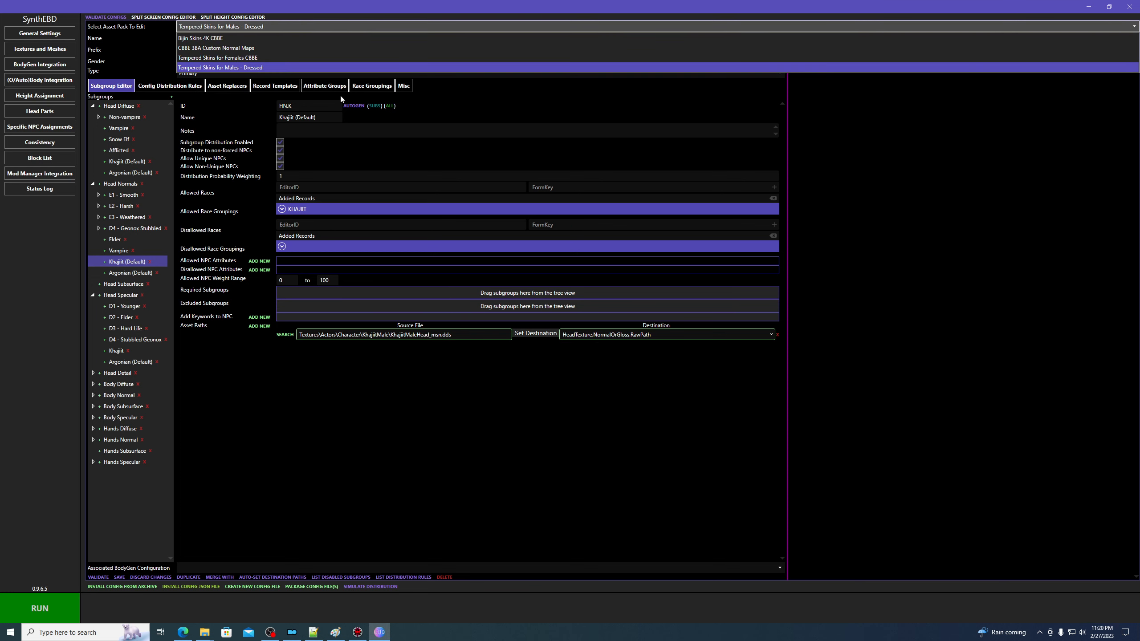
click(255, 39)
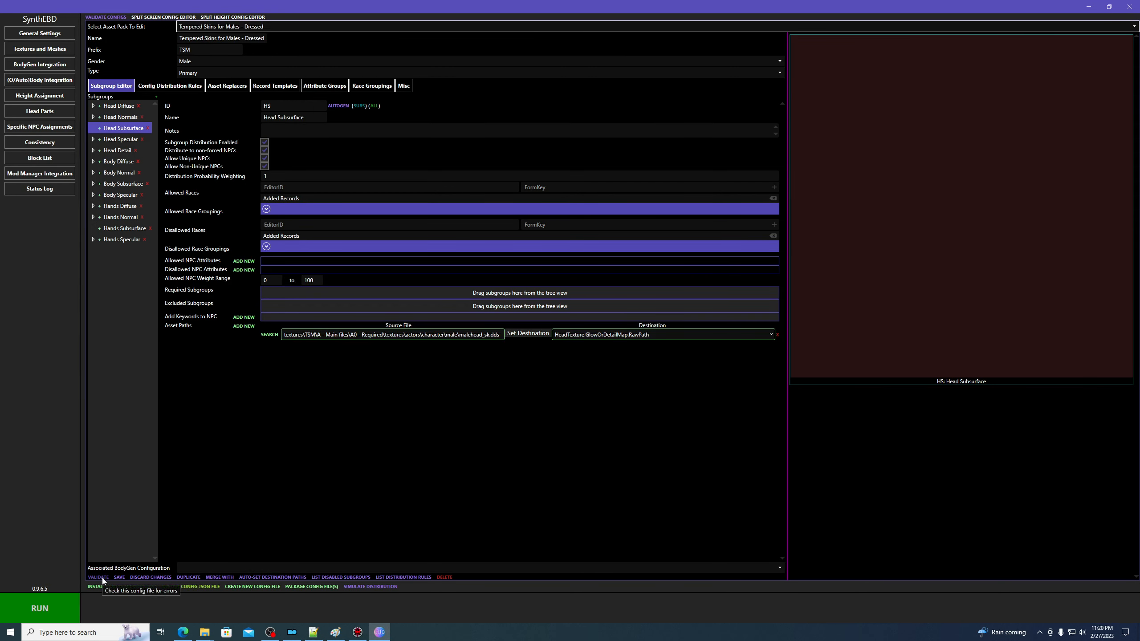
click(100, 578)
click(592, 351)
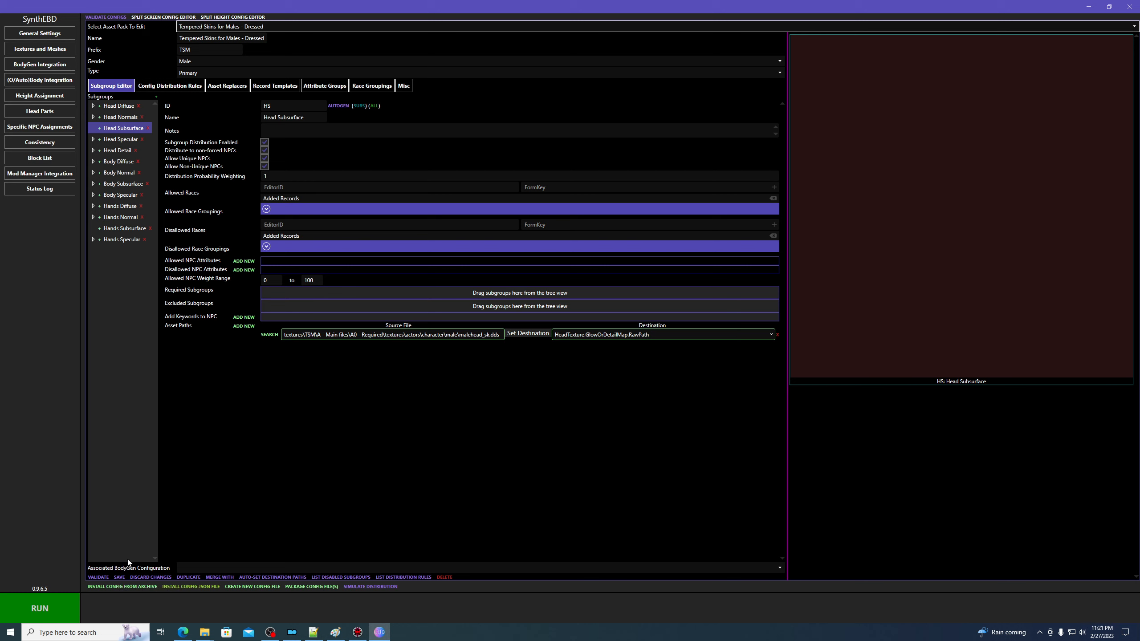
- View the Hands Subsurface subgroup, duplicate the Tempered Skins for Males - Dressed config, and check the copy in the asset pack list
click(116, 228)
click(274, 174)
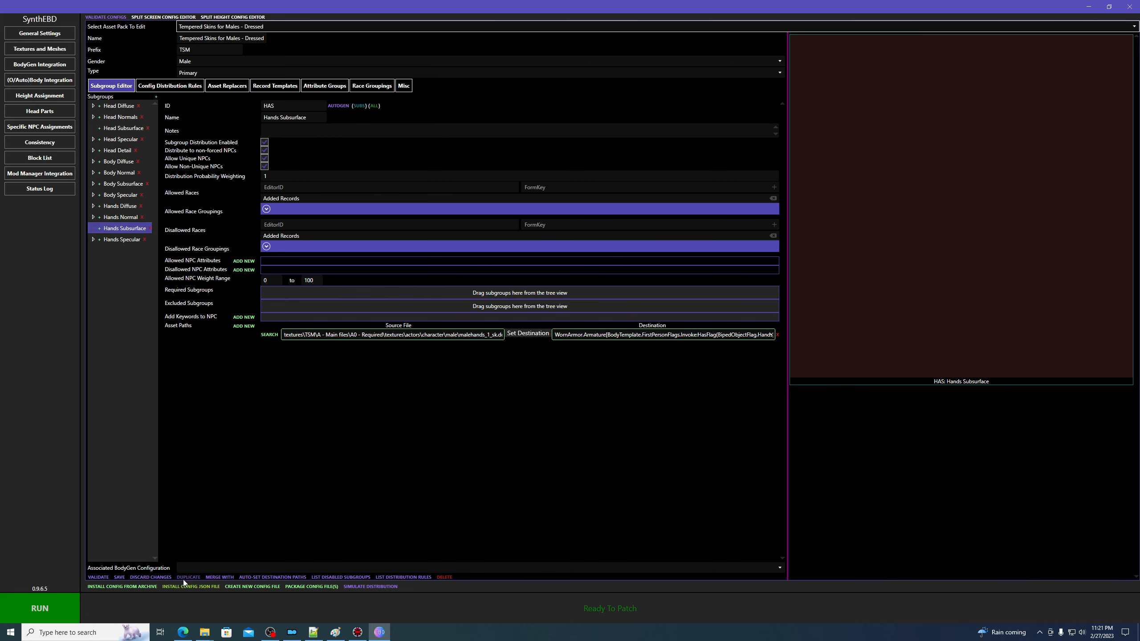
click(272, 27)
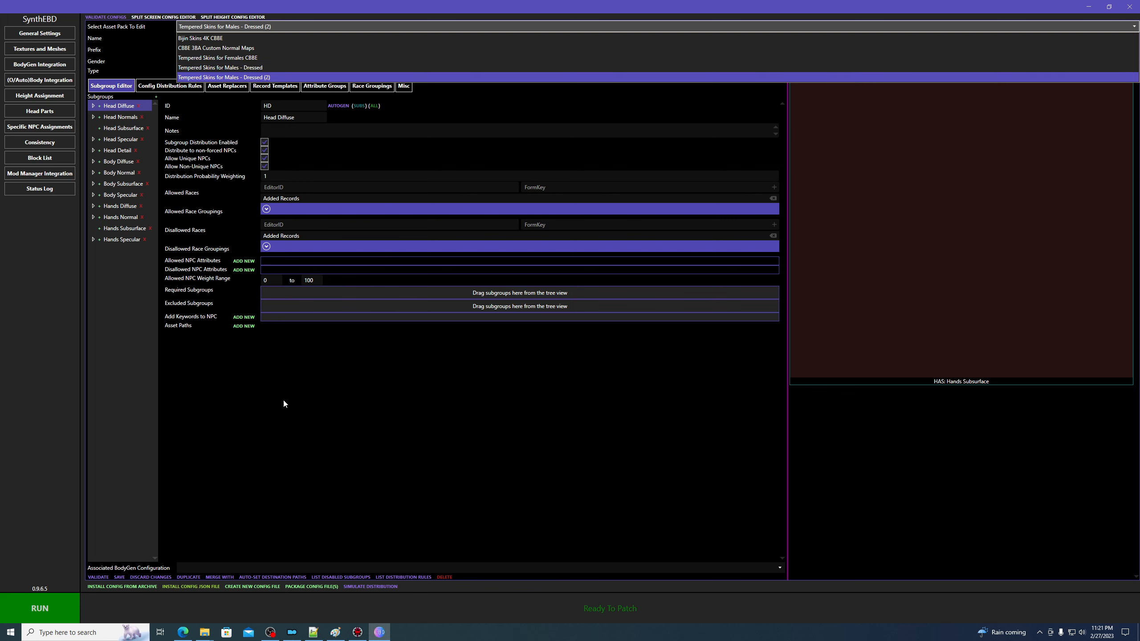
click(292, 472)
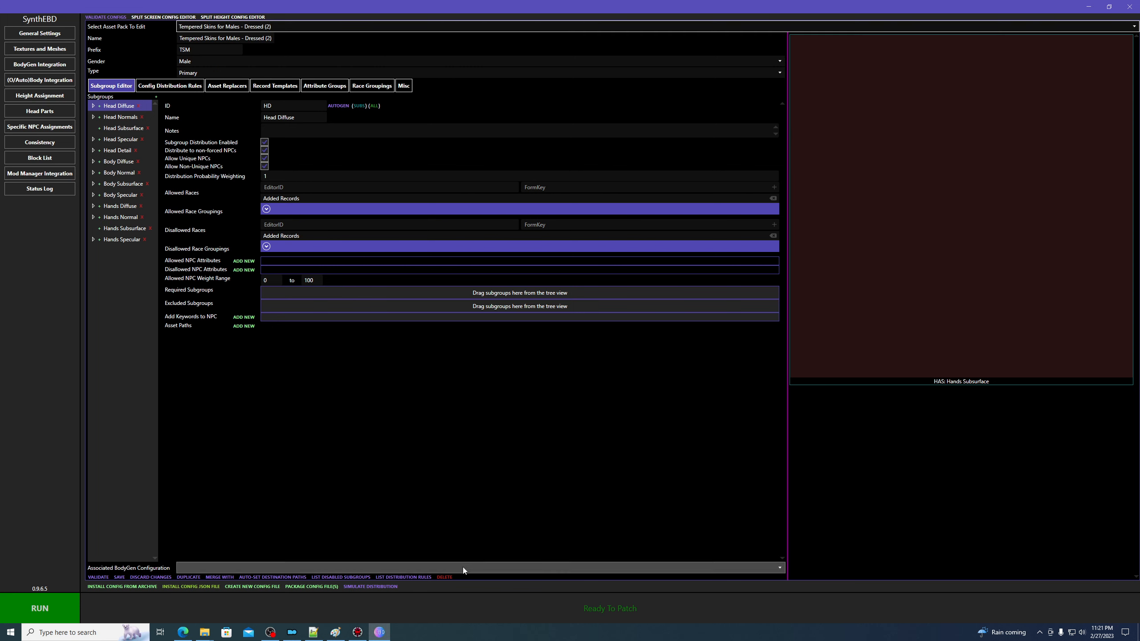
- Delete the duplicated config Tempered Skins for Males - Dressed (2) while keeping its asset folder
click(442, 578)
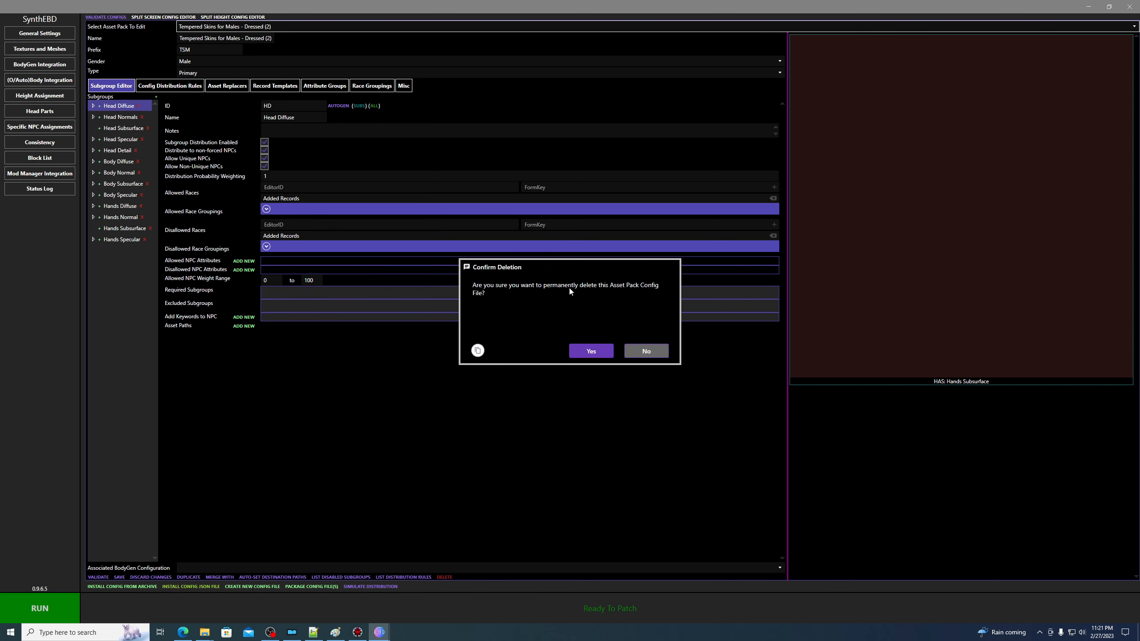
click(583, 356)
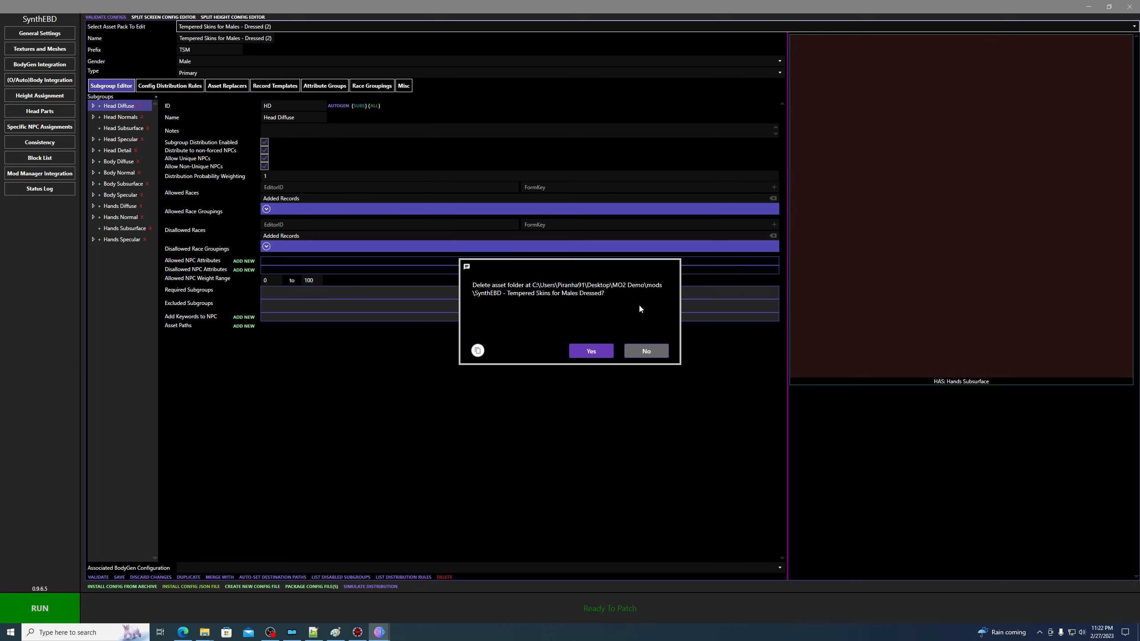
click(651, 352)
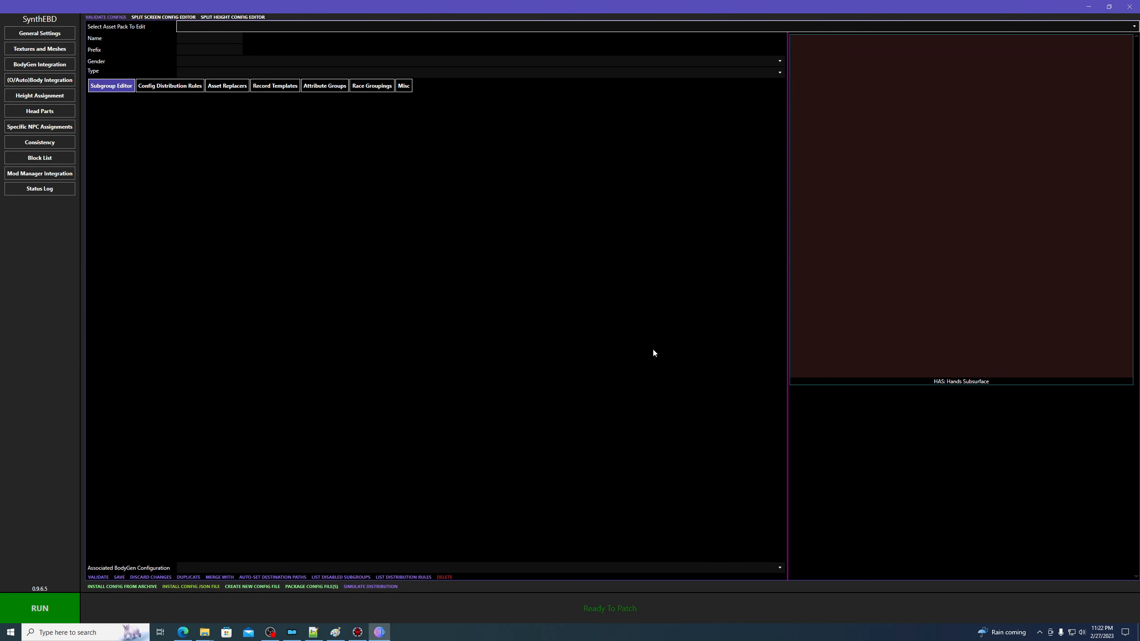
- Select the Tempered Skins for Males - Dressed config and examine the file name in the Hands Subsurface subgroup's source path
click(260, 28)
click(283, 66)
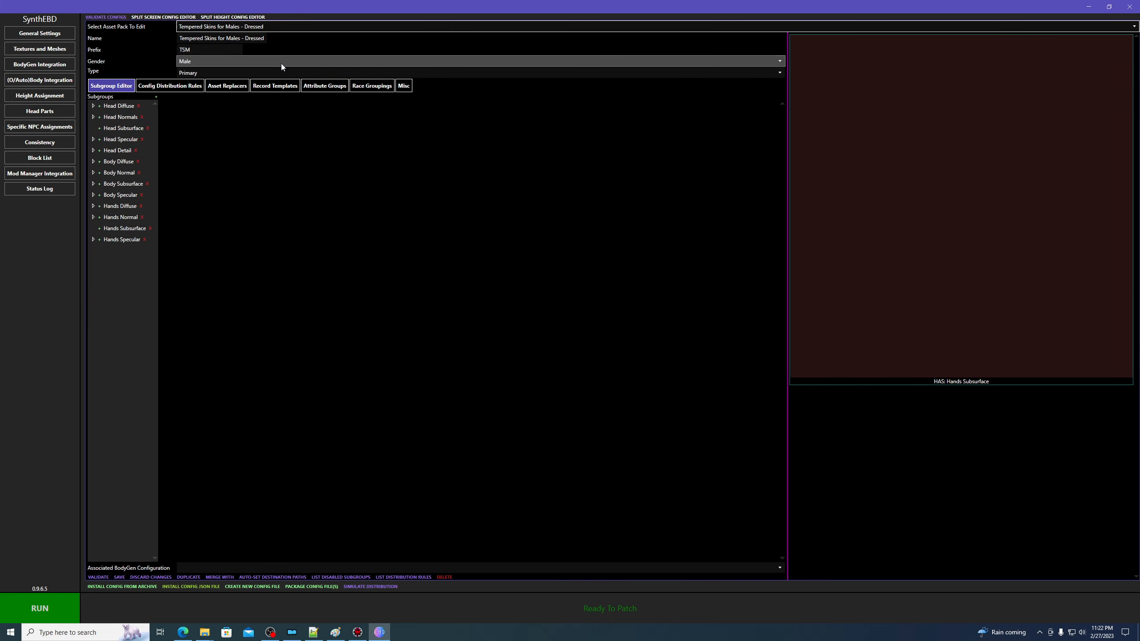
click(120, 229)
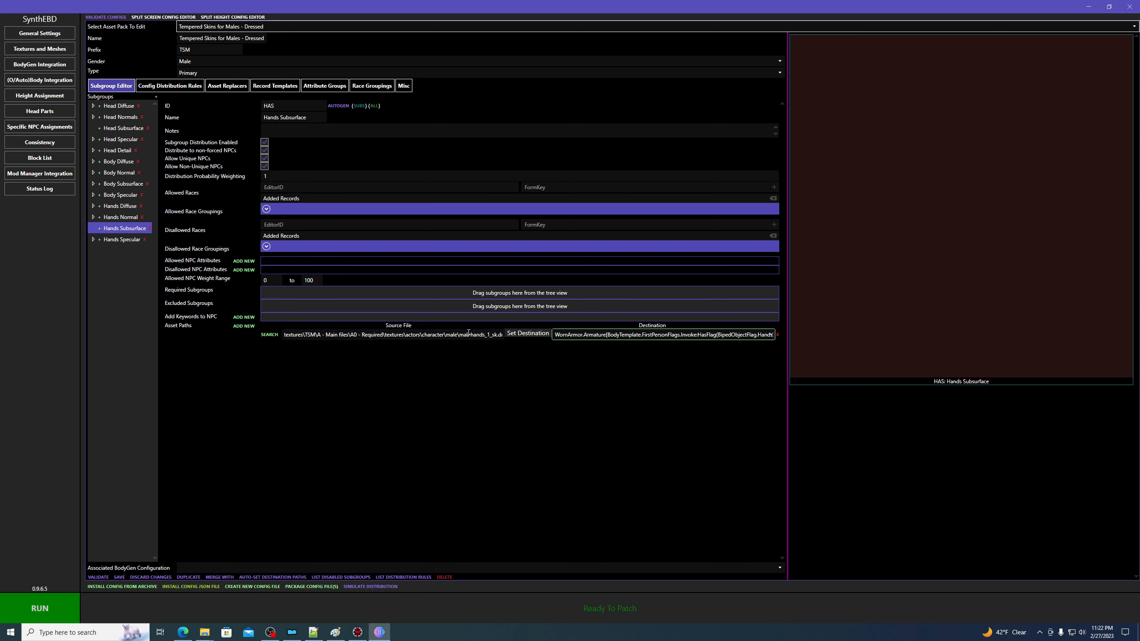
drag(462, 335, 509, 336)
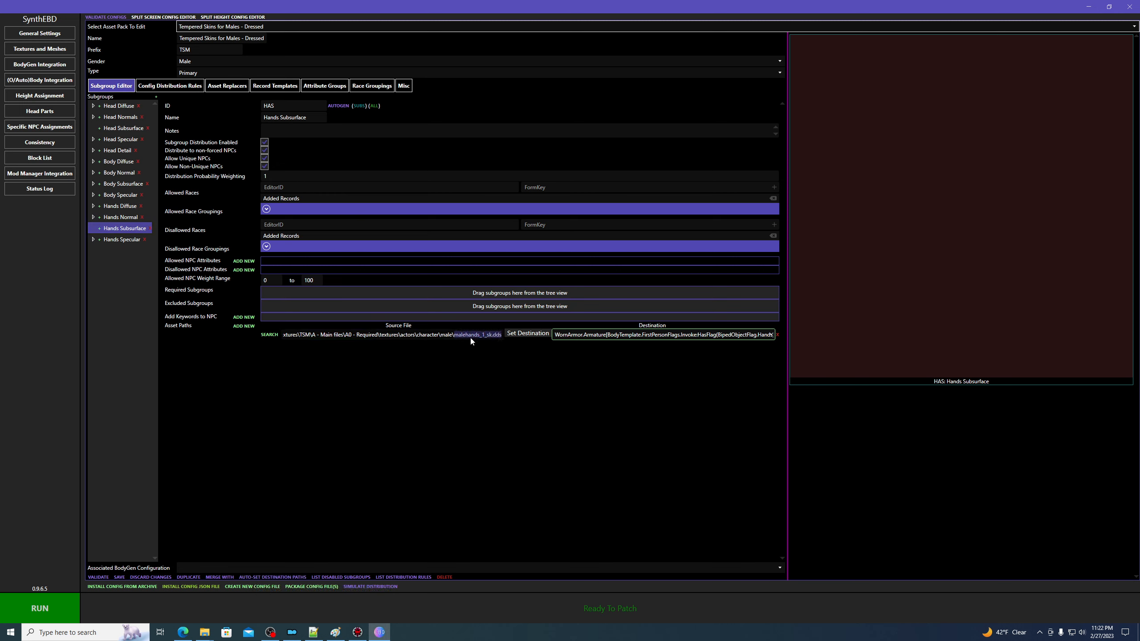
click(432, 450)
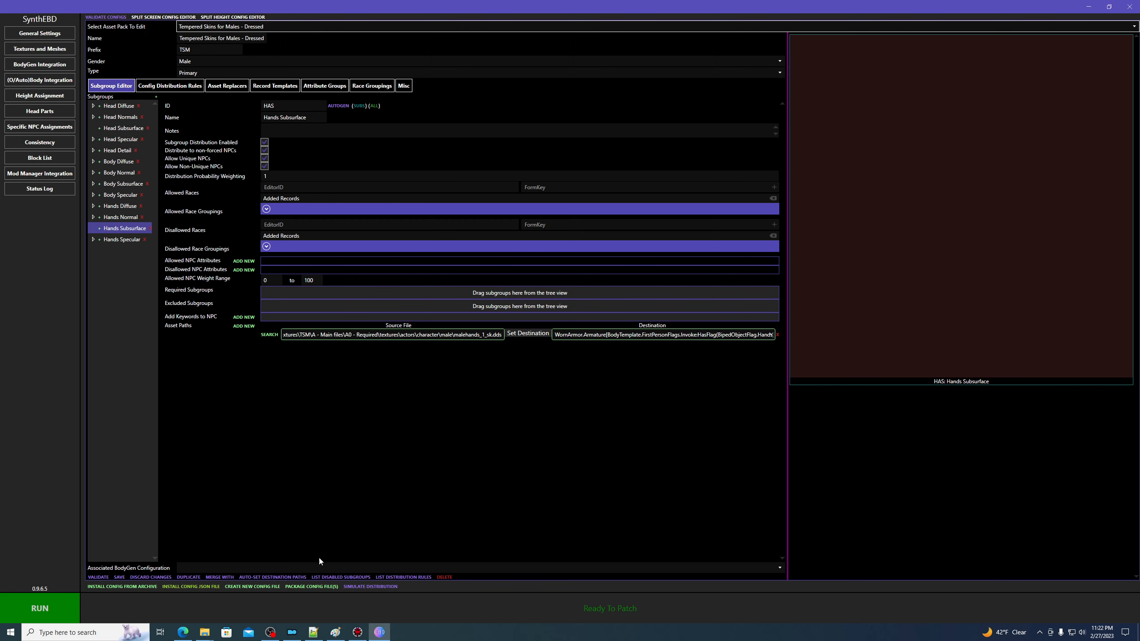
- List the config's disabled subgroups before and after disabling distribution of the Hands Subsurface subgroup
click(347, 578)
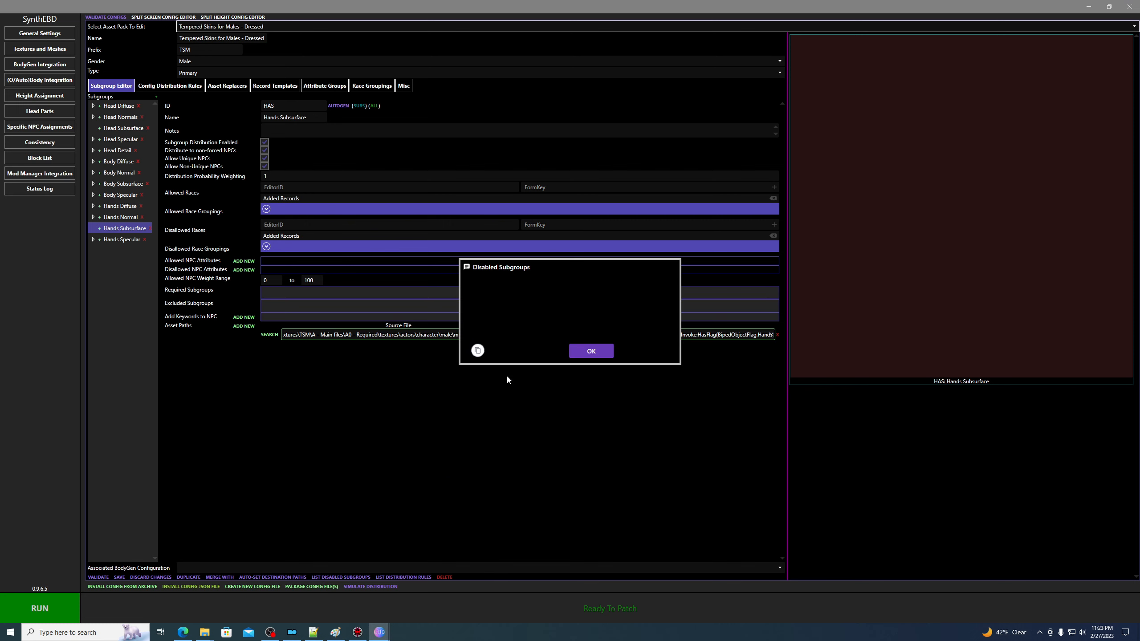
click(588, 352)
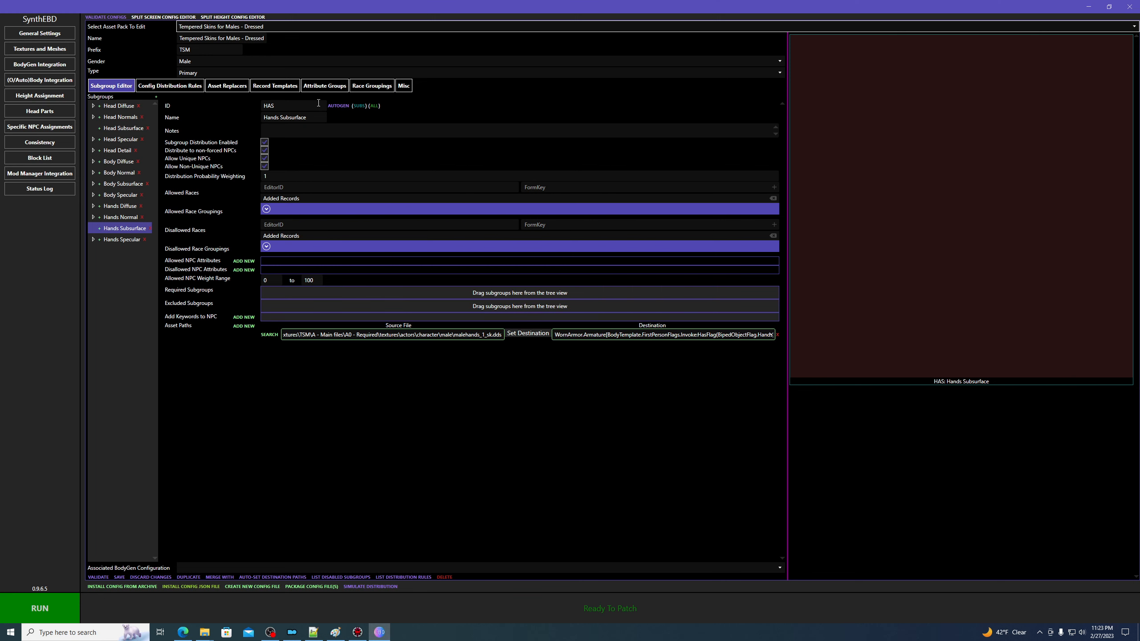
click(265, 143)
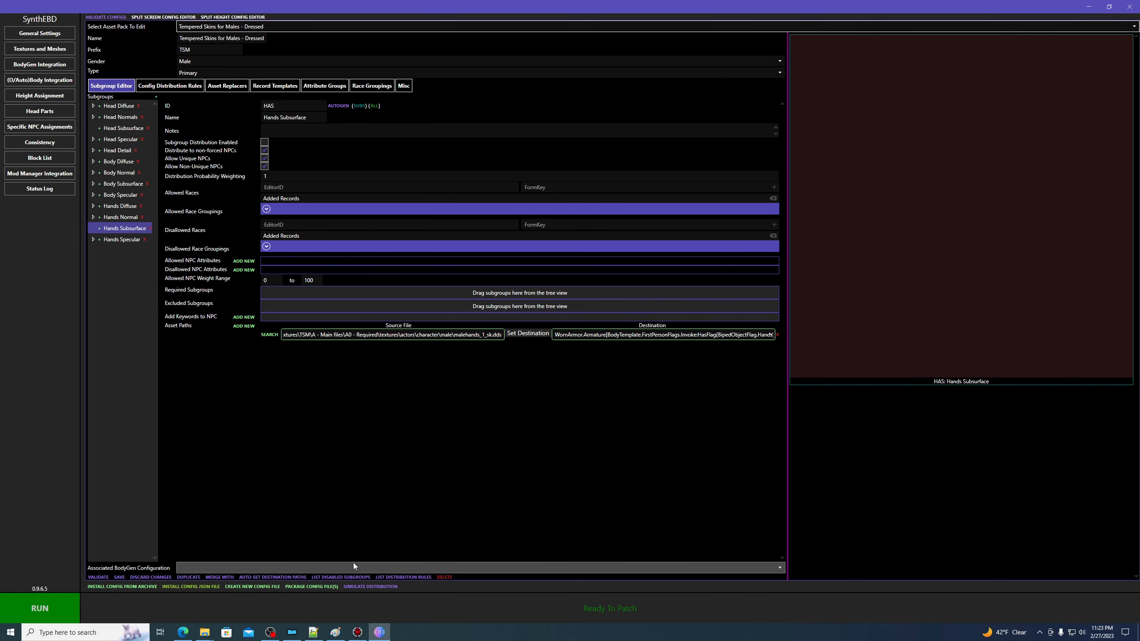
click(335, 578)
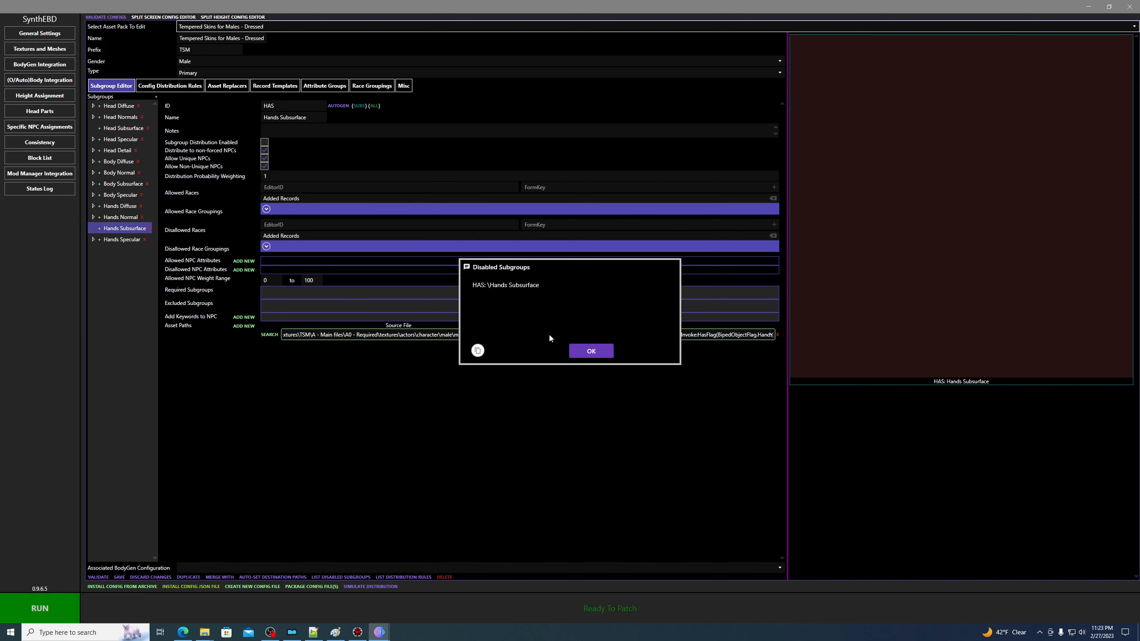
click(591, 352)
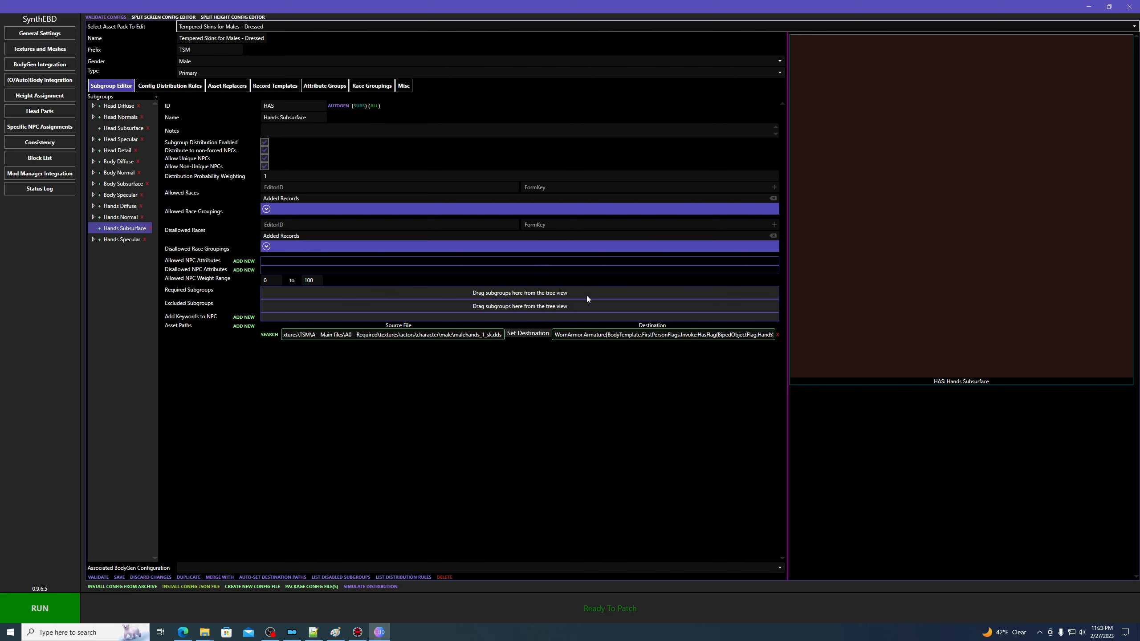
- List the distribution rules of the Tempered Skins for Males - Dressed config and read through them
click(397, 580)
scroll(526, 316, down, 2)
scroll(509, 300, down, 2)
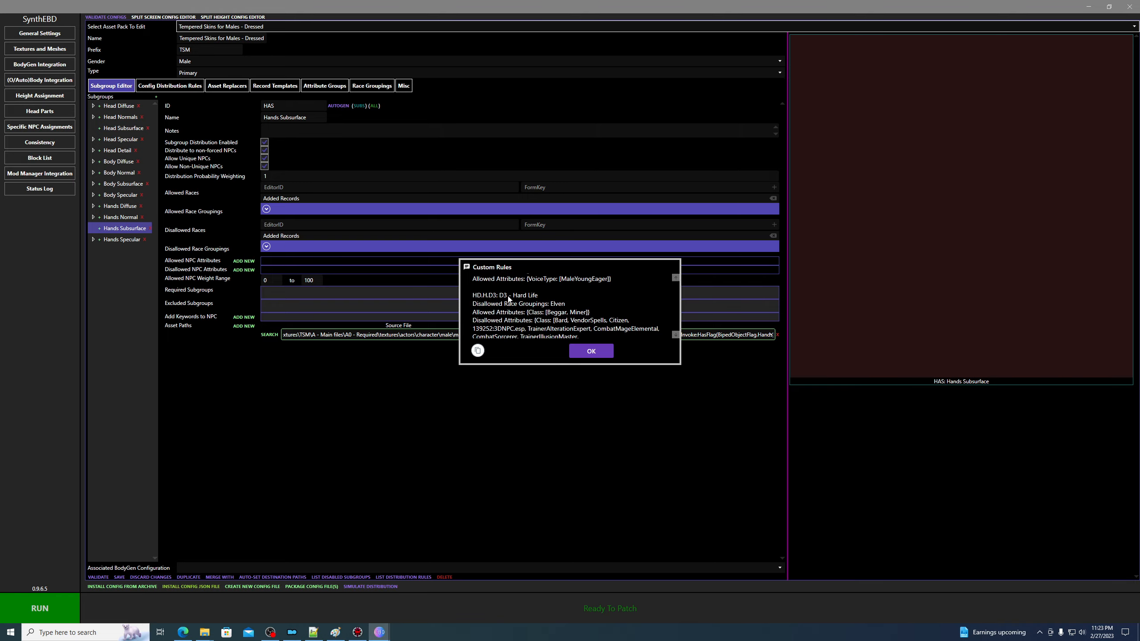
scroll(510, 310, up, 3)
scroll(511, 318, down, 2)
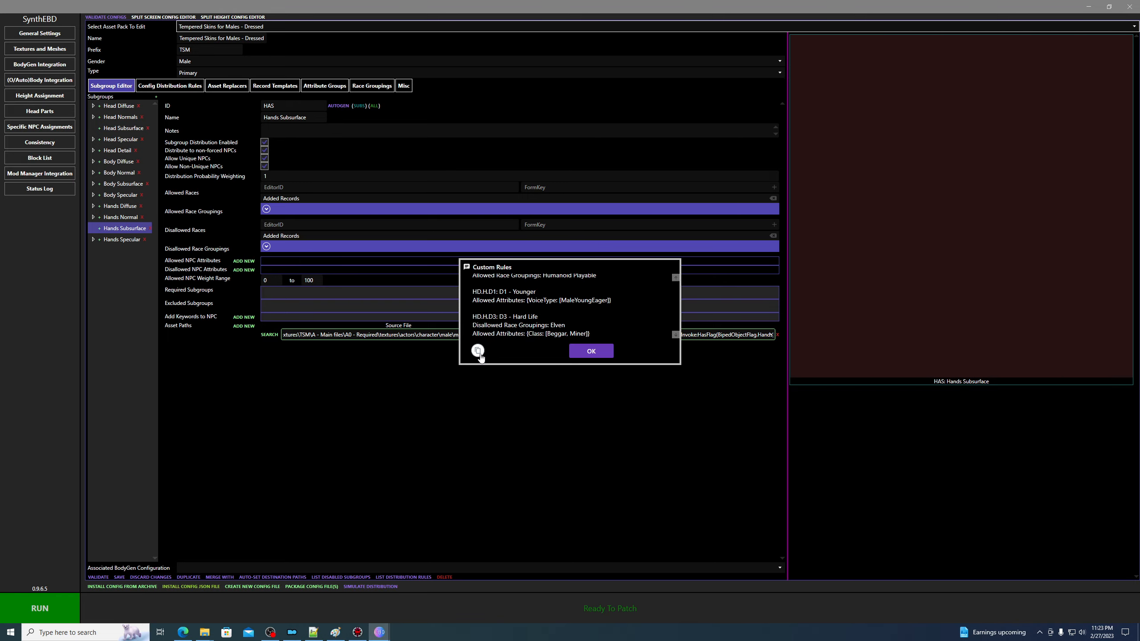
- Copy the custom rules list into a new Notepad++ document, close the list and return to SynthEBD
click(313, 632)
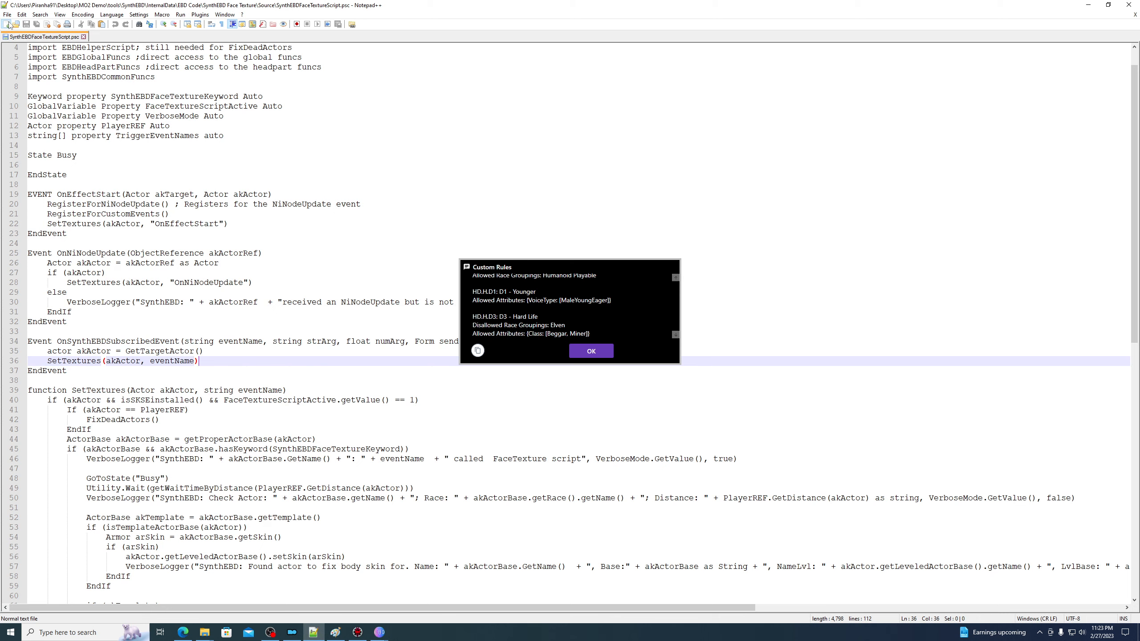
click(6, 23)
key(ctrl+v)
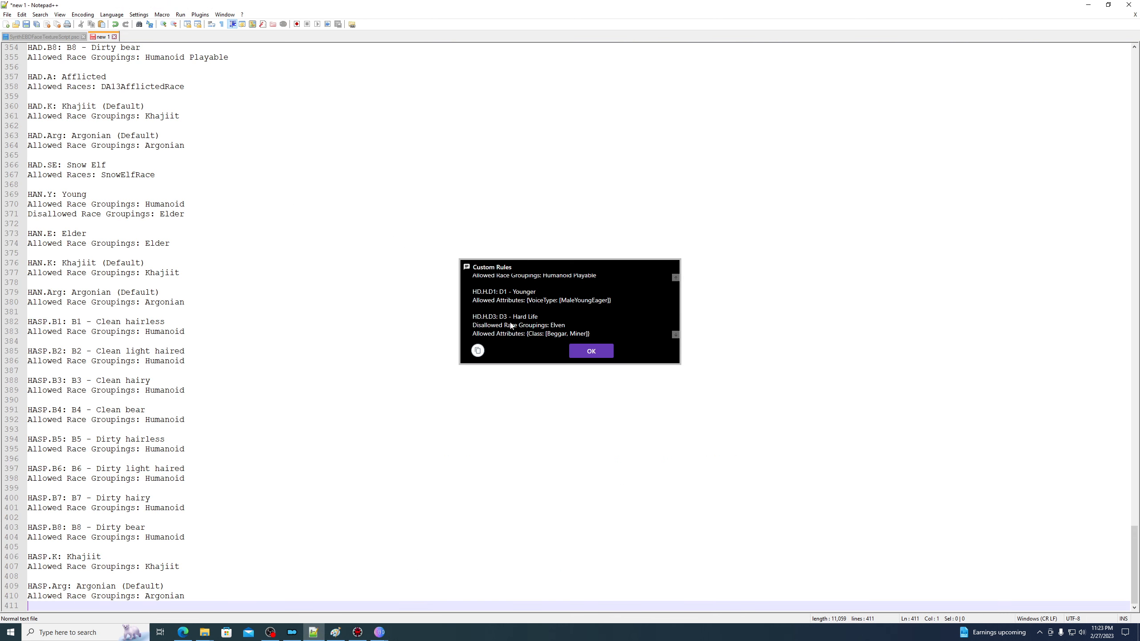
click(592, 351)
click(313, 632)
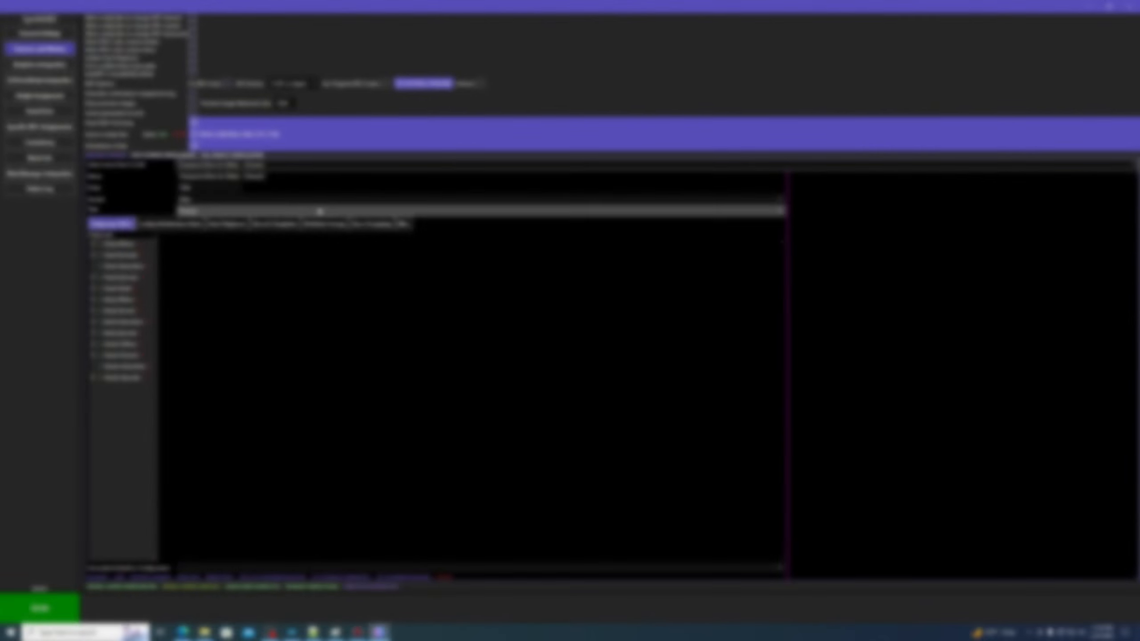
- Review the config's prefix and the available gender and type options without changing them
click(211, 190)
click(186, 199)
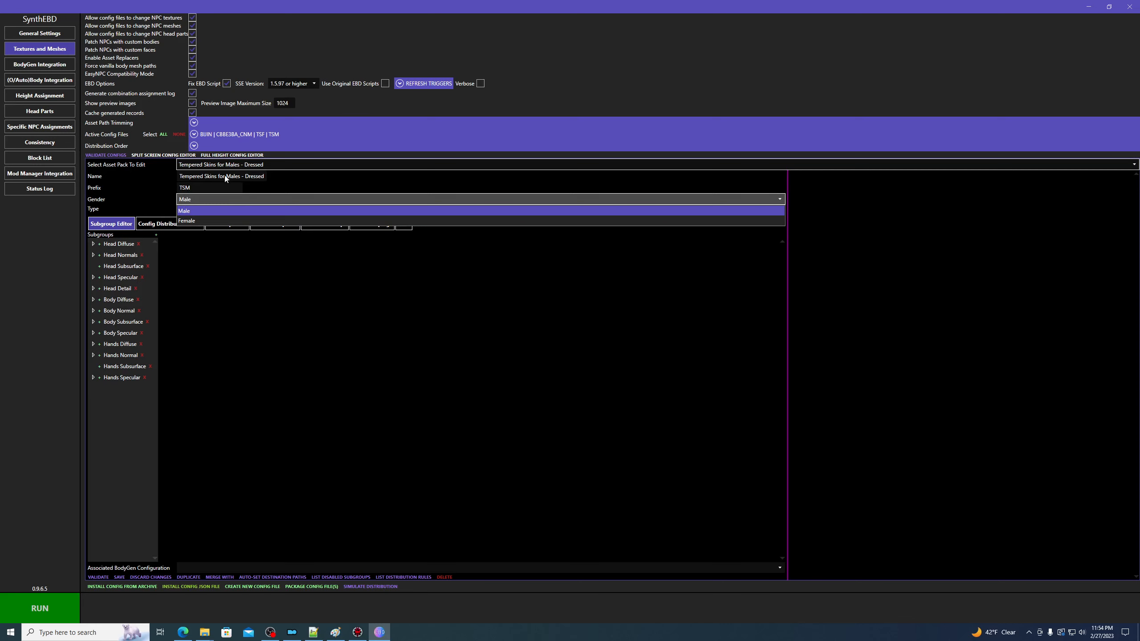
click(169, 190)
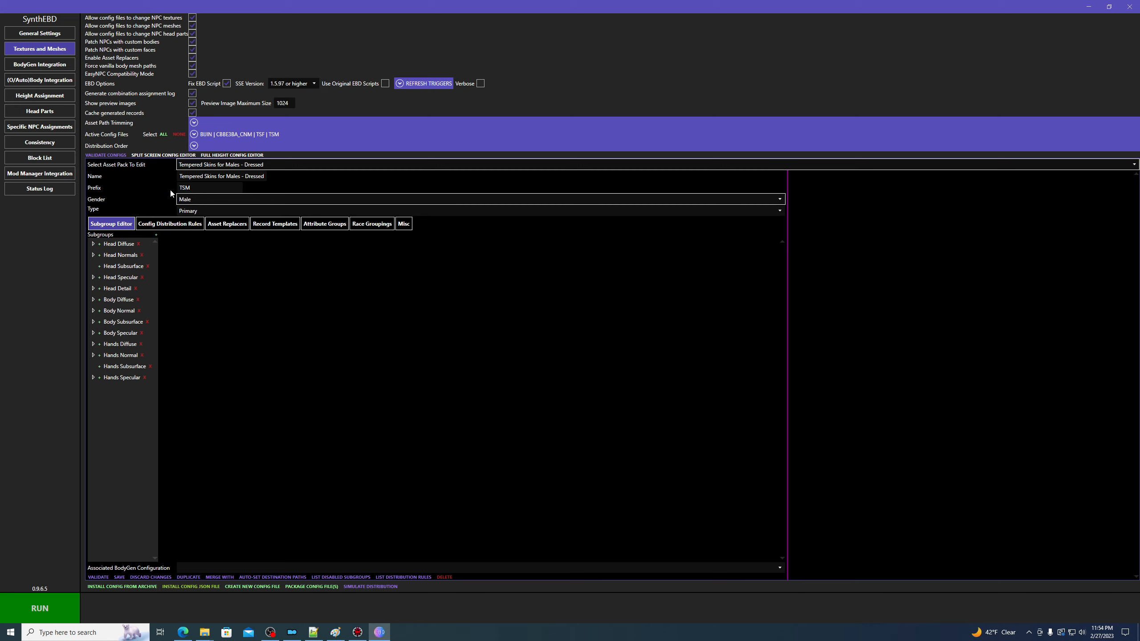
click(193, 211)
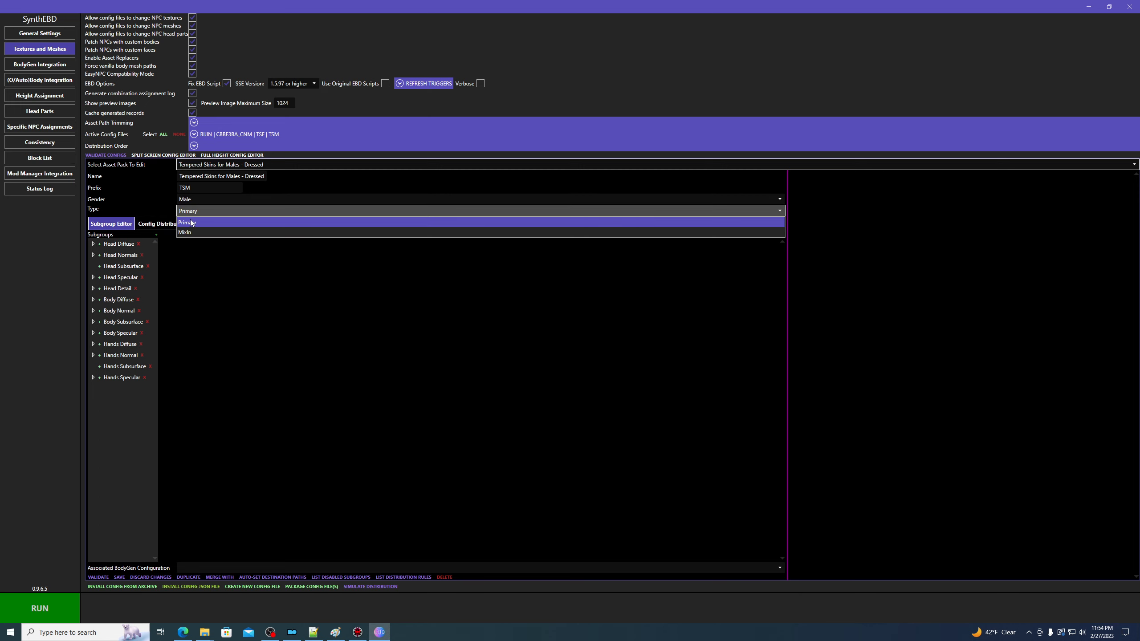
click(152, 200)
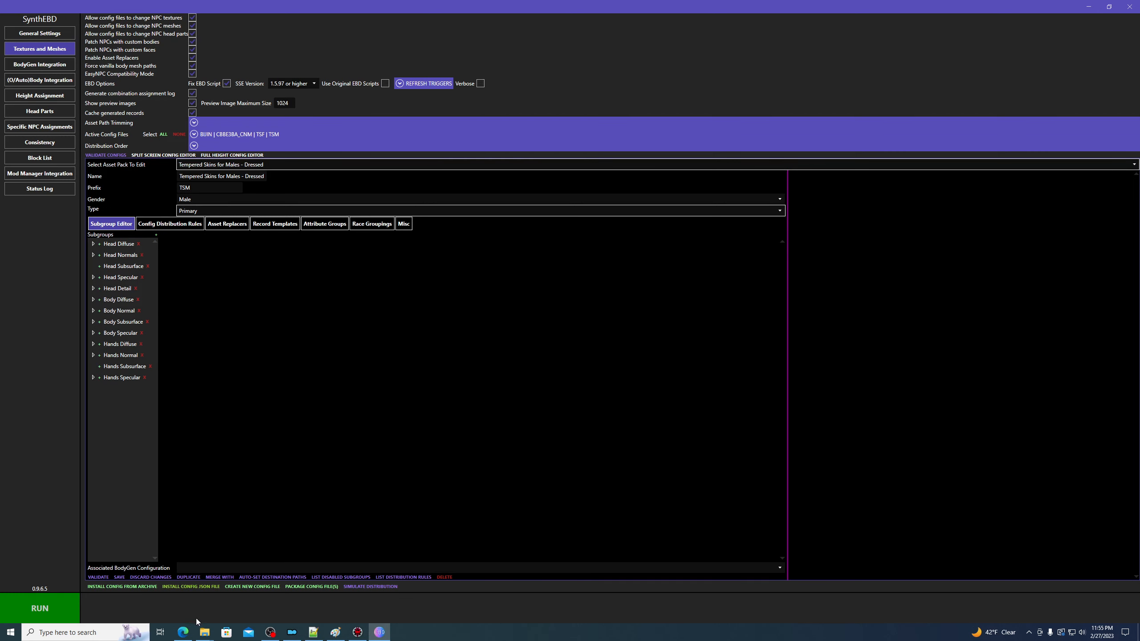
- Switch to the browser and examine the CBBE 3BA Custom Normal Maps mix-in description on the Nexus Mods files page
click(182, 631)
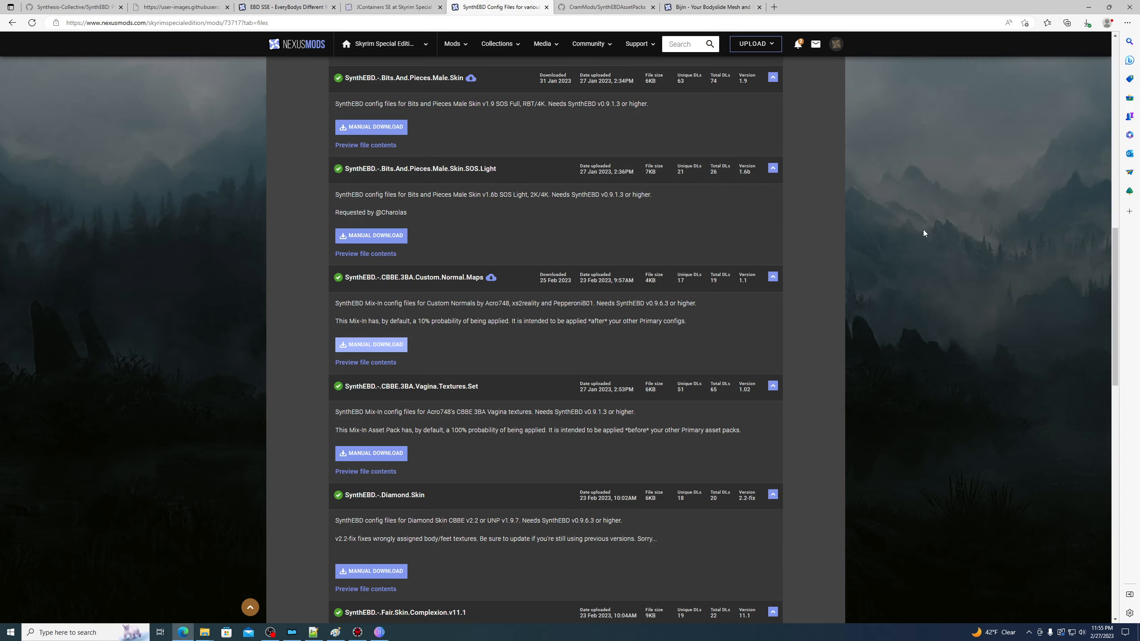
scroll(922, 230, down, 2)
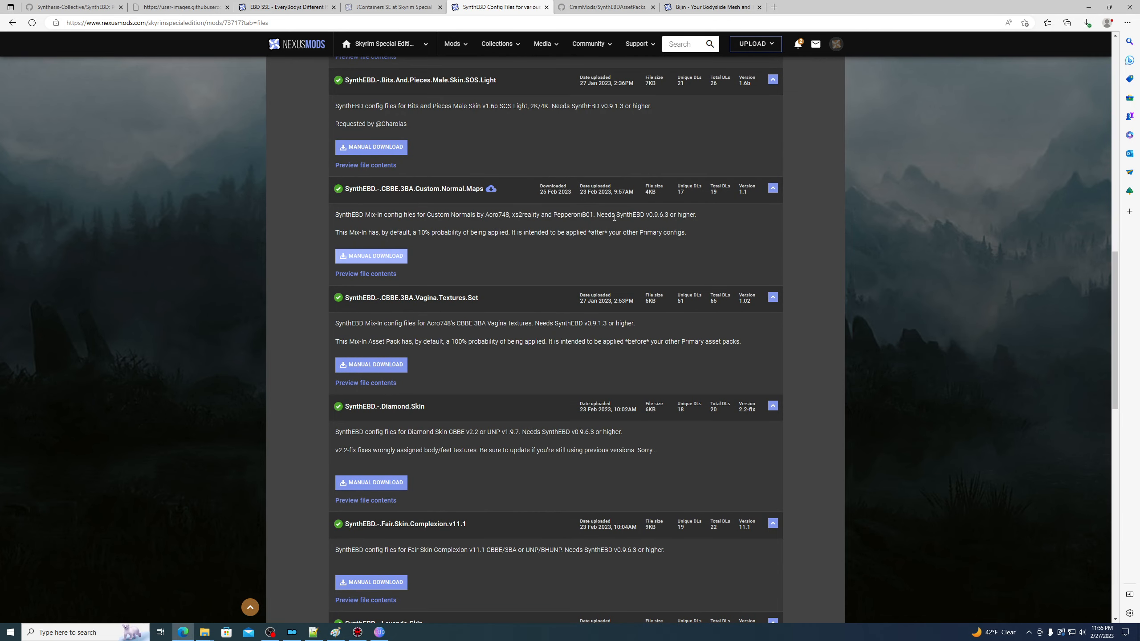
click(1085, 11)
- Select the CBBE 3BA Custom Normal Maps config in SynthEBD and view the Pure Skin subgroup under Head Normal
click(264, 165)
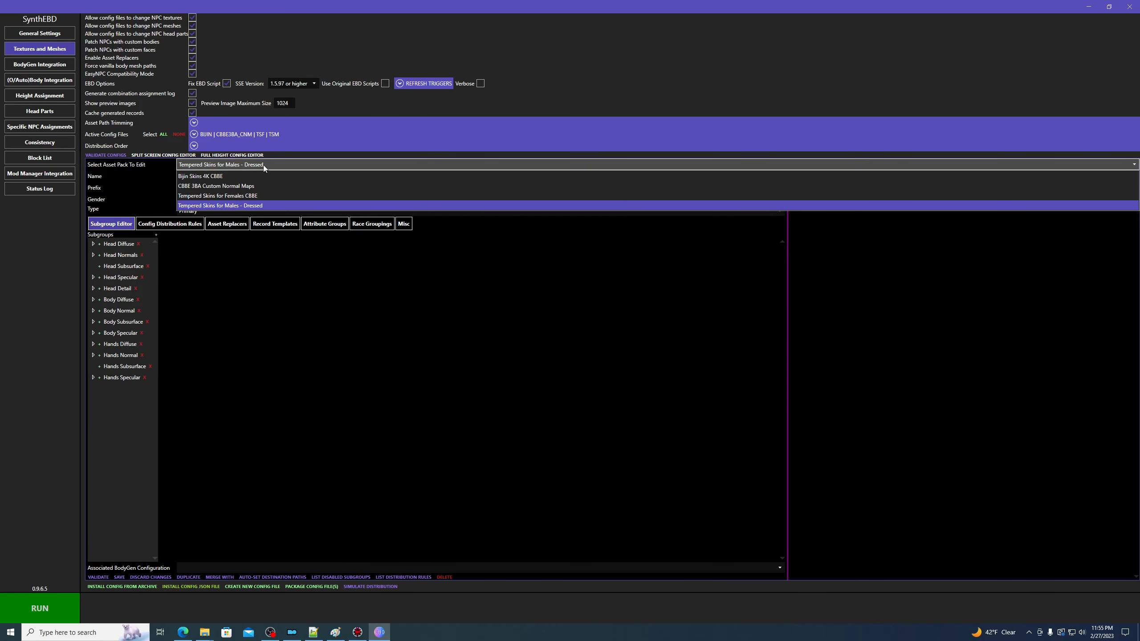
click(219, 186)
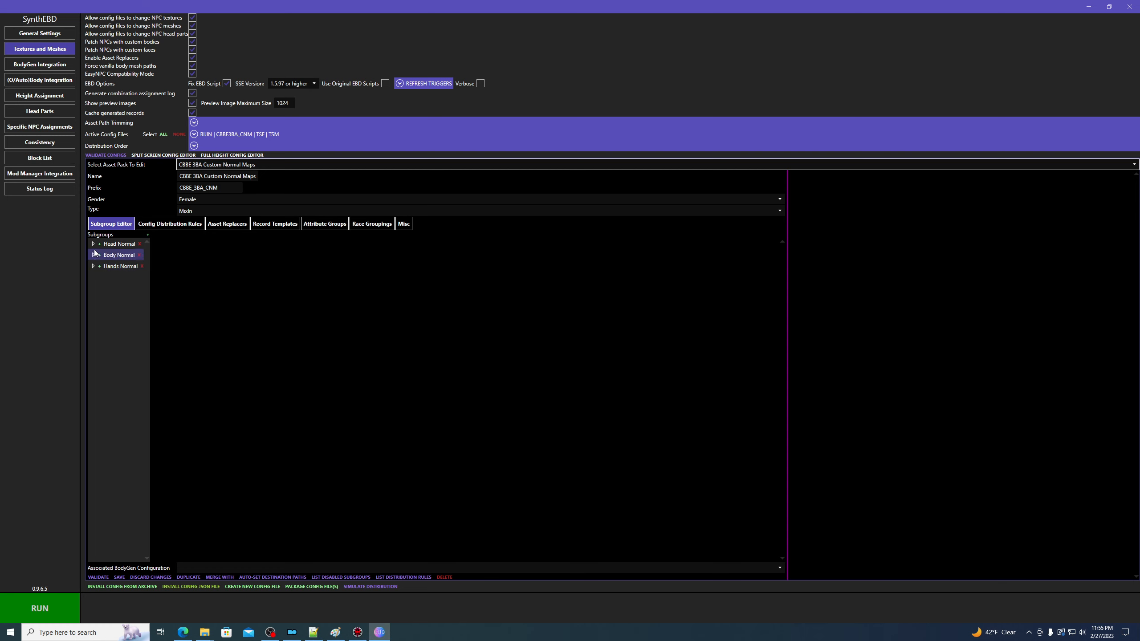
double_click(120, 245)
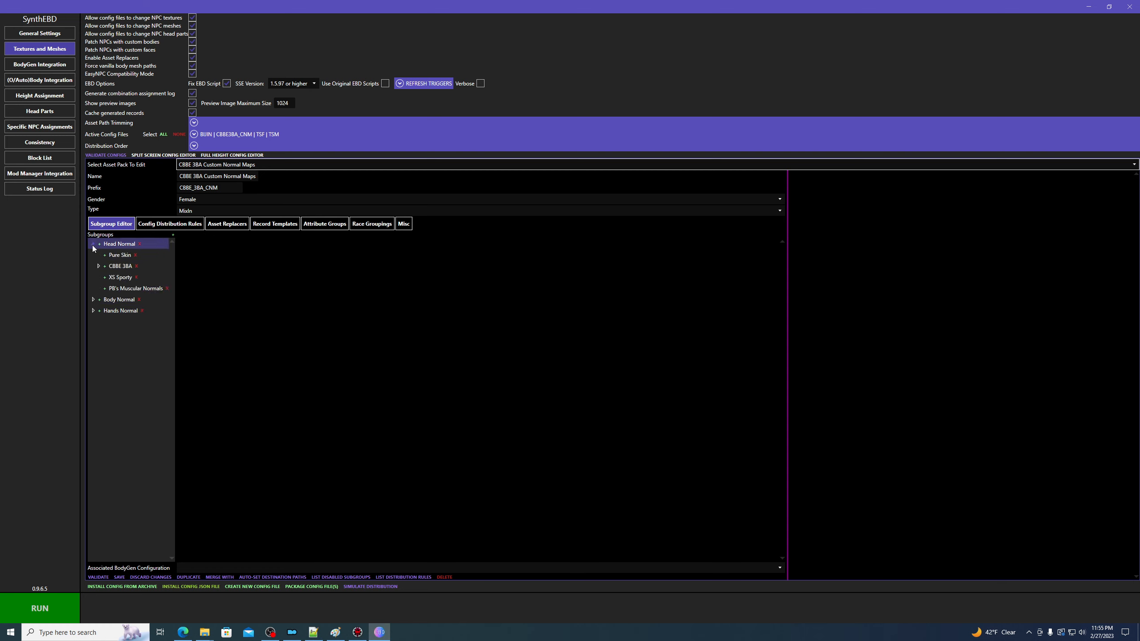
click(120, 258)
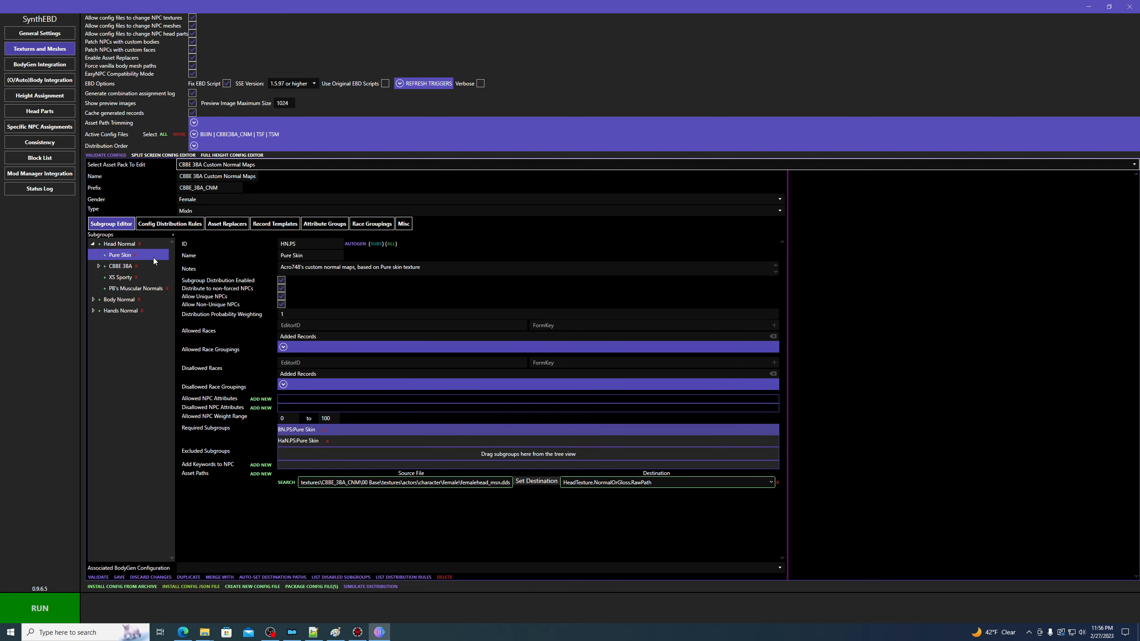
- Review the distribution order and the mix-in config's distribution probability, and list the available asset packs
click(193, 146)
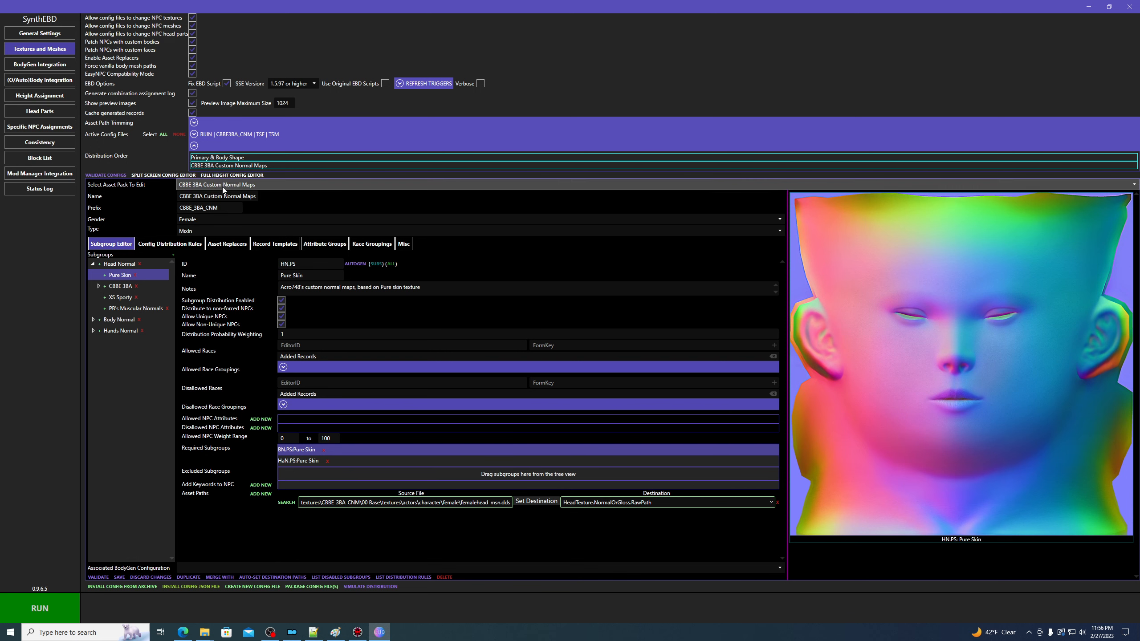
click(170, 243)
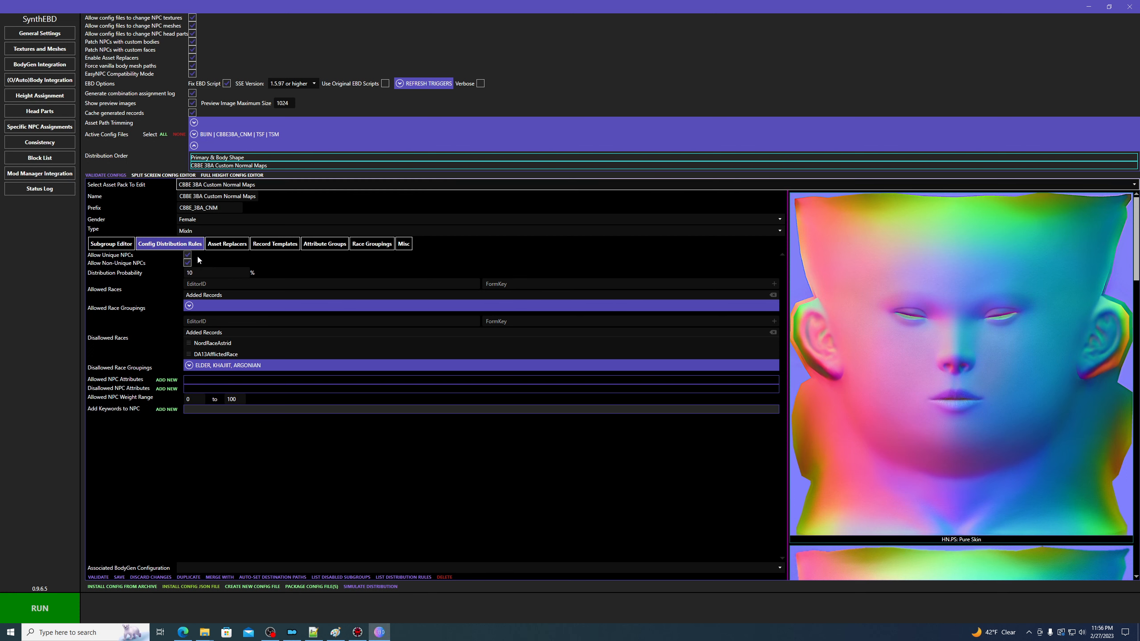
click(200, 272)
click(298, 184)
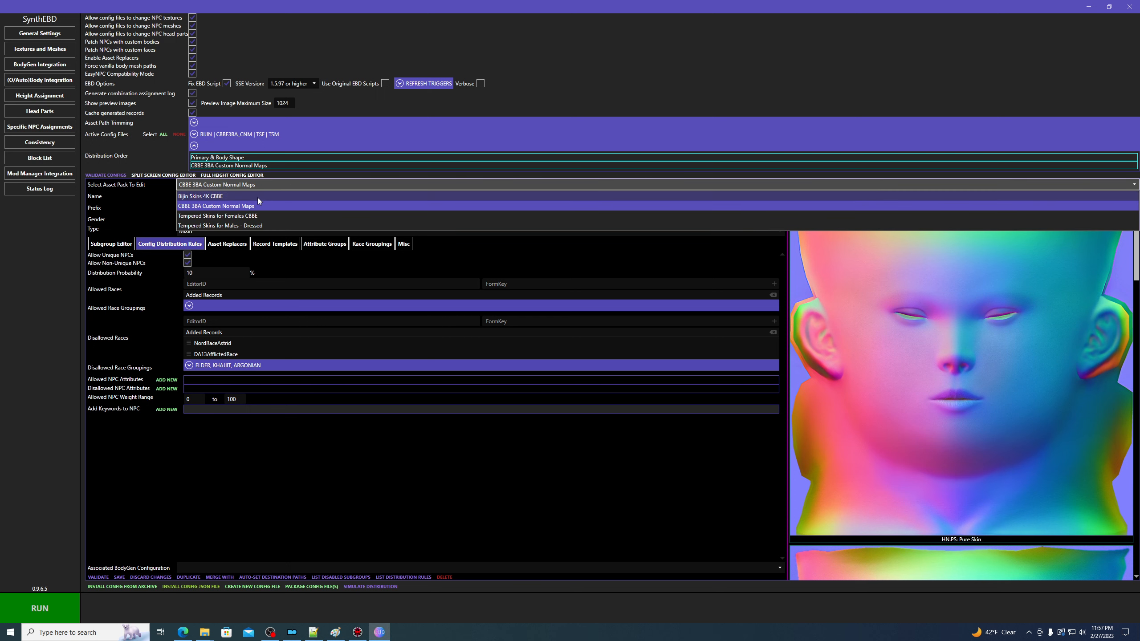